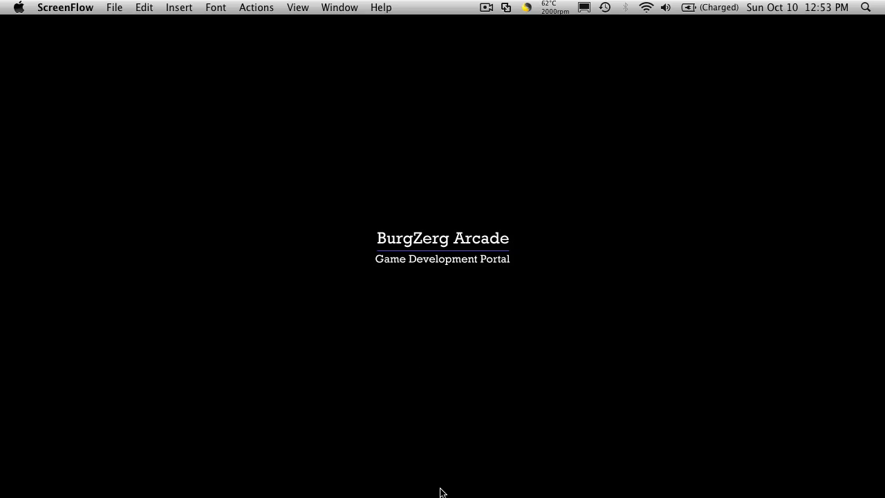
Bring Unity to the front and run the Level1 scene in Play mode
left_click(346, 488)
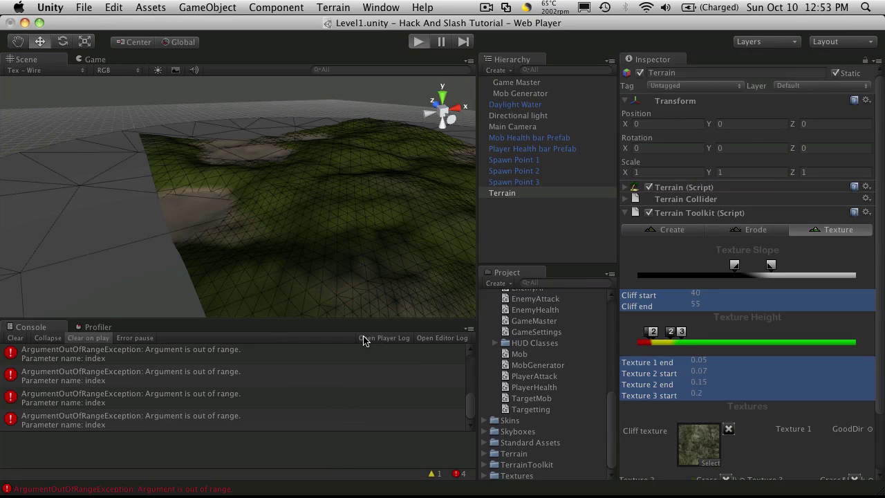
key("super+p")
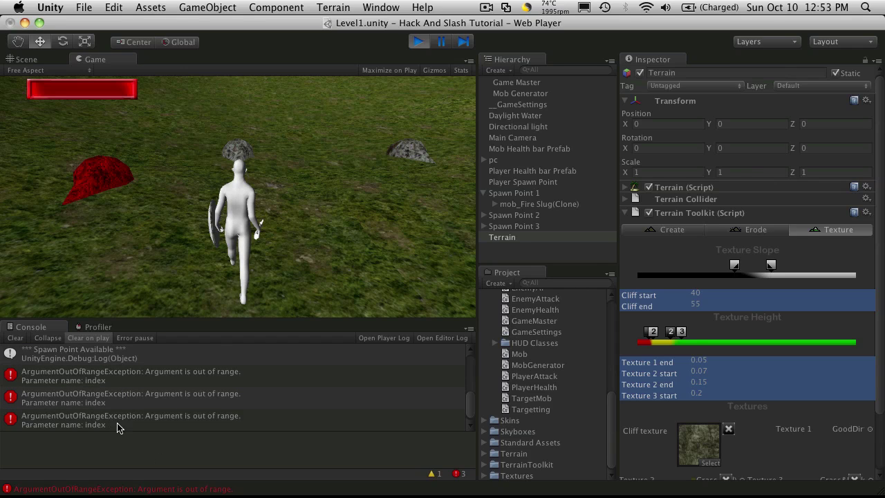
Stop Play mode and scroll TargetMob.cs in MonoDevelop to the TargetEnemy() method
left_click(418, 42)
key("super+Tab")
key("super+Tab")
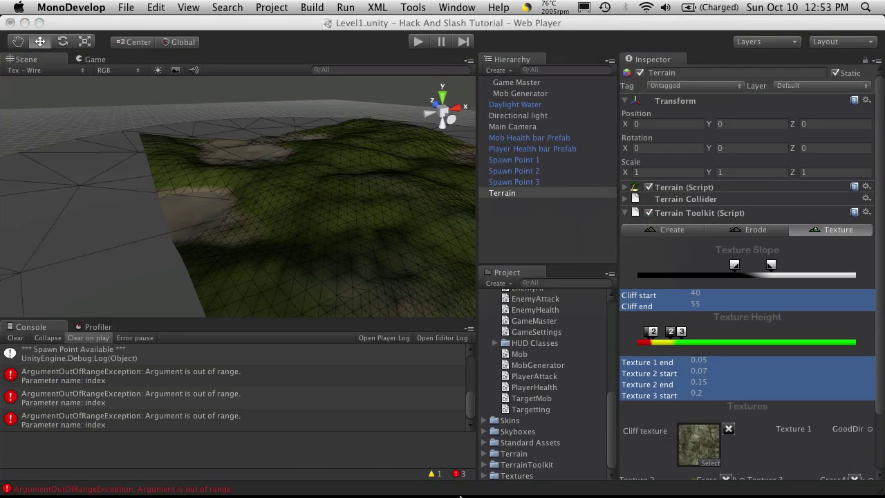
mouse_move(508, 484)
left_click(482, 479)
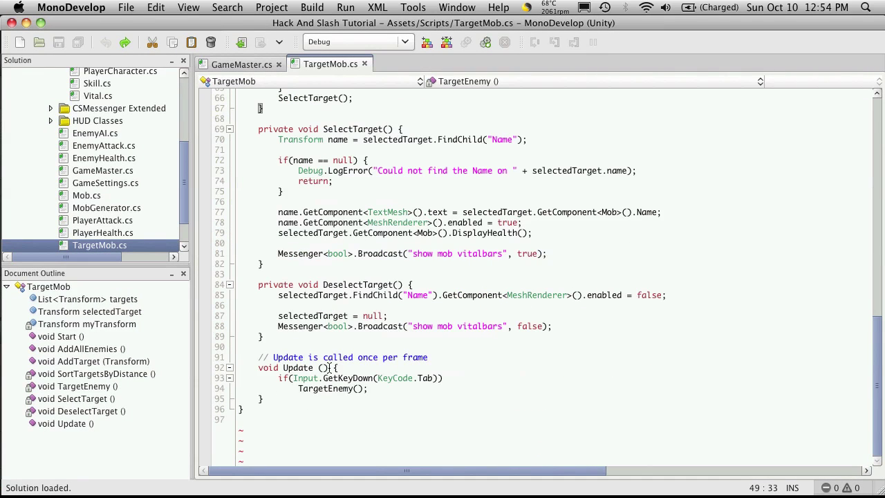
scroll(326, 164, "up", 6)
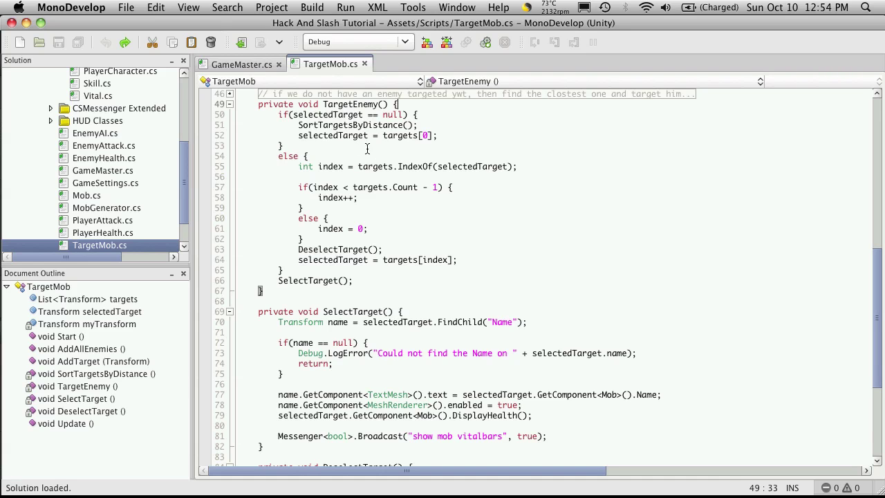
scroll(372, 135, "up", 12)
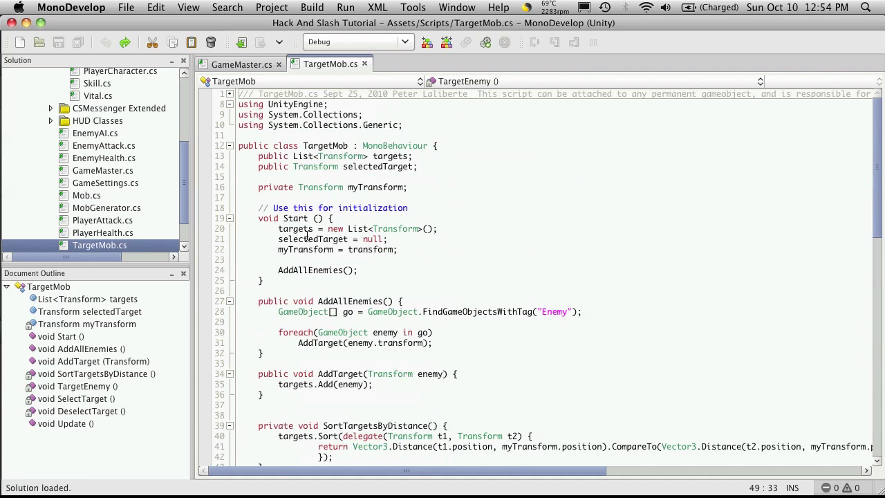
scroll(315, 239, "down", 10)
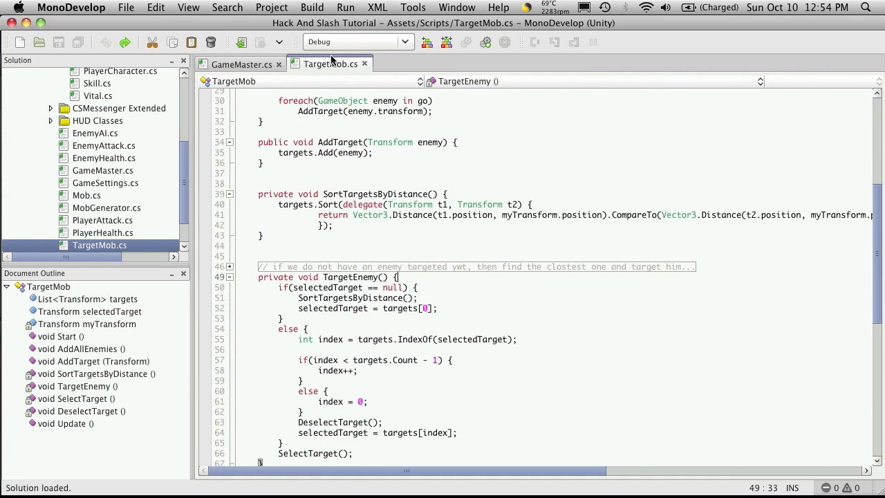
key("super+Tab")
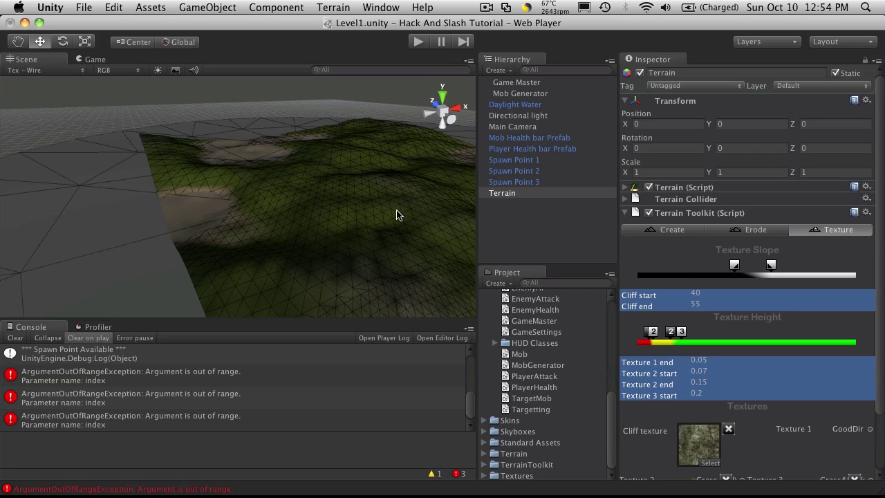
key("super+Tab")
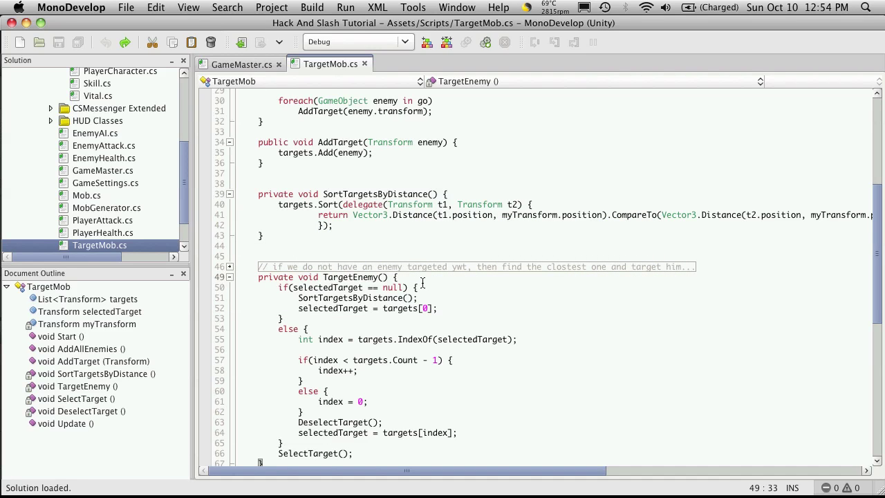
Add the check if(targets.Count == 0) at the top of TargetEnemy()
key("Return")
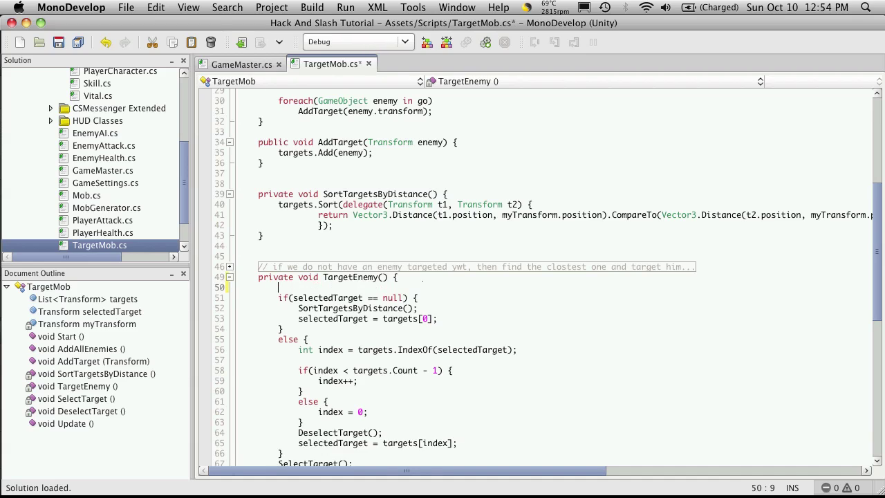
type("if()")
type("t")
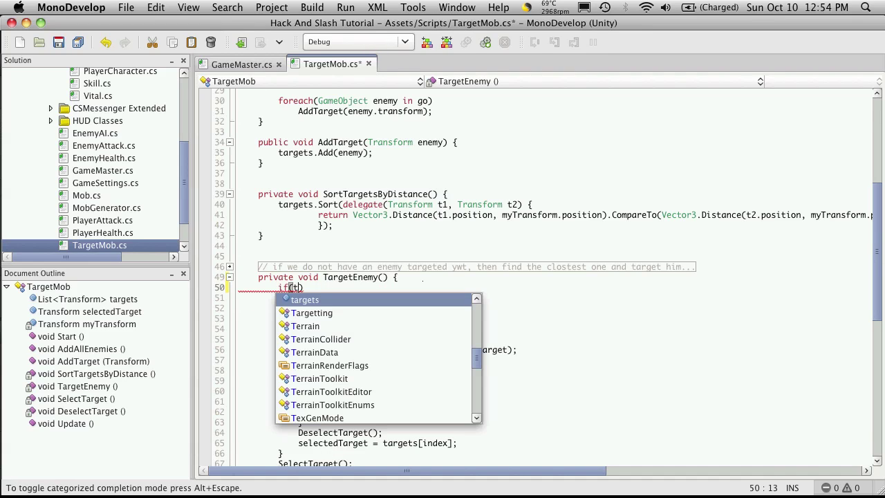
key("Return")
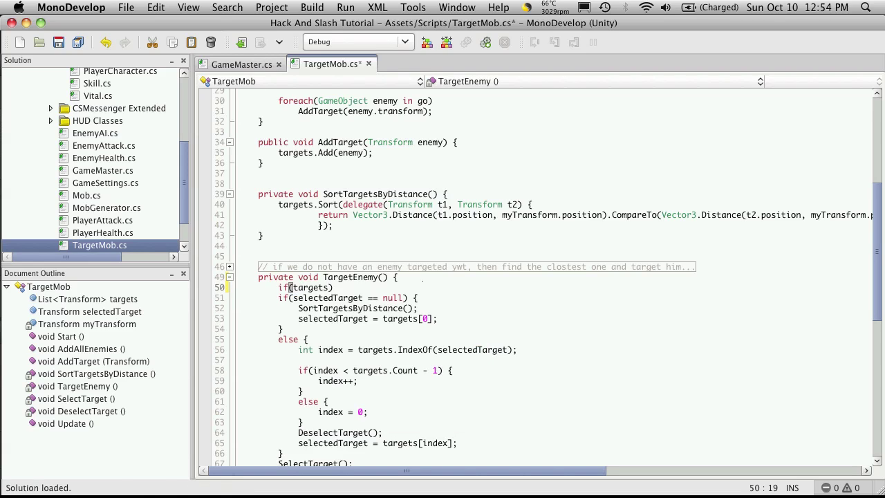
type(".X")
key("Escape")
key("BackSpace")
type("C")
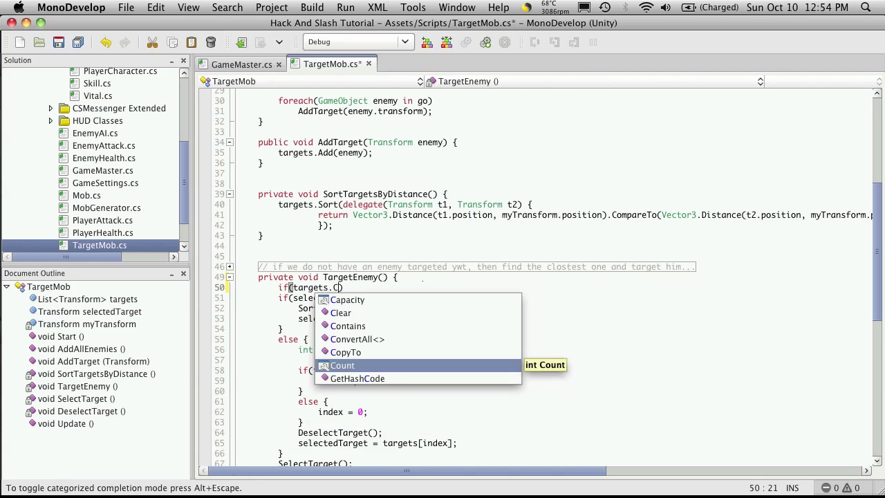
key("Return")
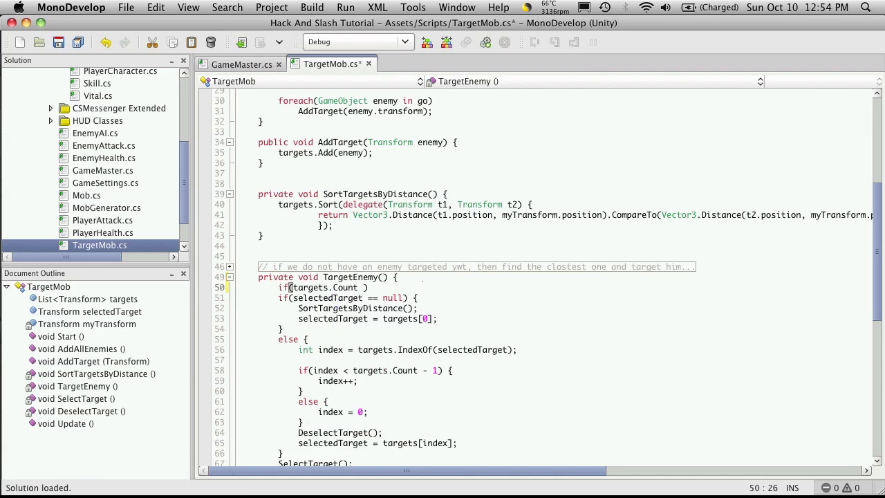
type("== 0")
key("Return")
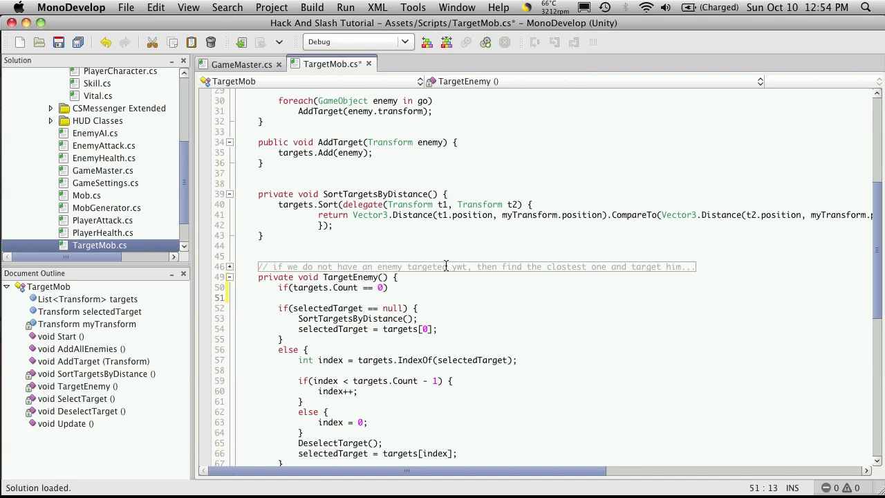
Call AddAllEnemies(); under the empty-list check, copying the method name, and save TargetMob.cs
scroll(446, 266, "up", 9)
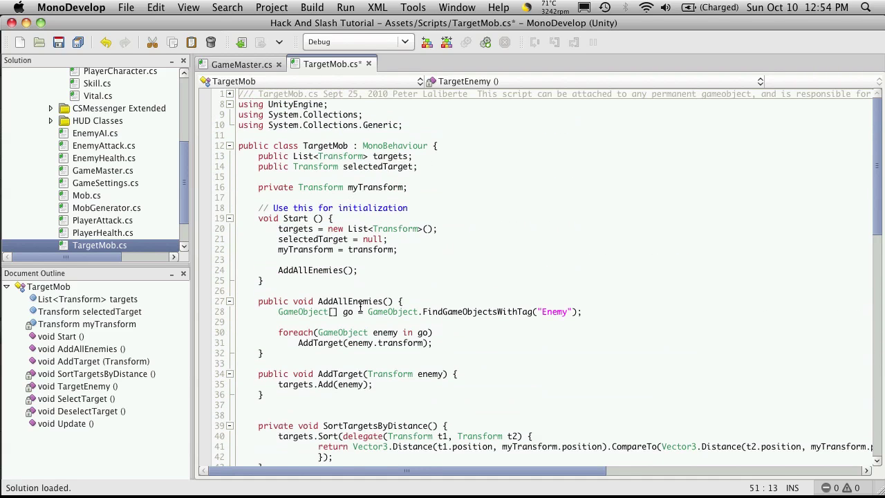
double_click(352, 301)
key("super+c")
scroll(385, 282, "down", 12)
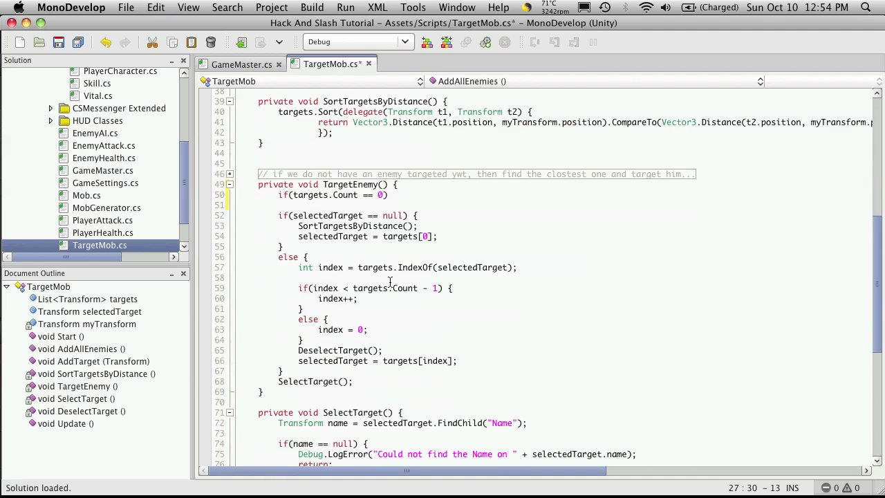
left_click(405, 196)
key("Return")
key("super+v")
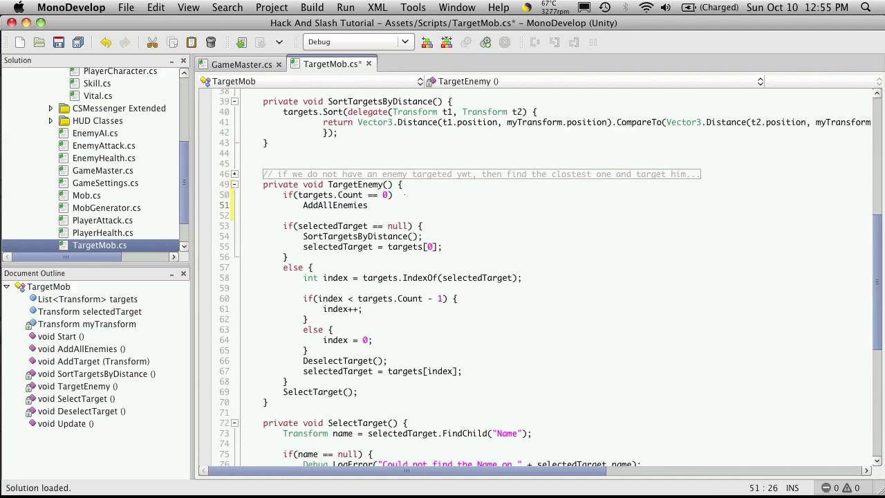
type("();")
key("super+s")
scroll(375, 242, "up", 9)
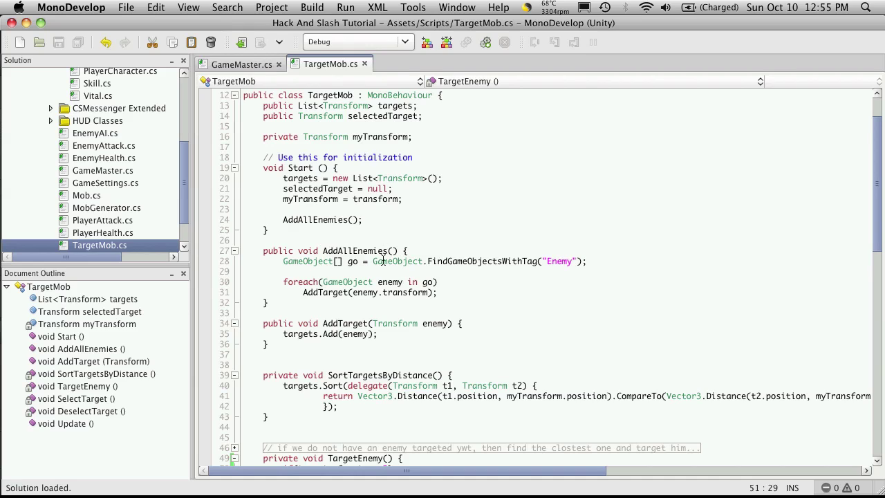
mouse_move(383, 262)
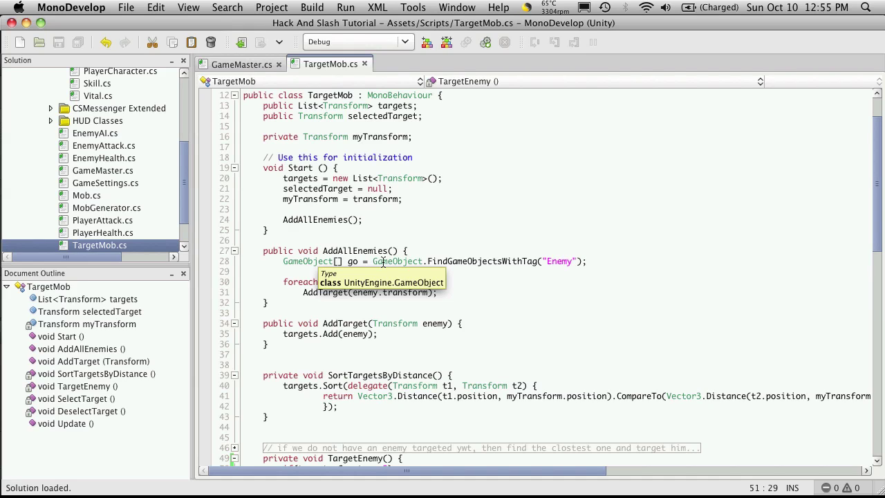
Clear the Console errors, then play and cycle mob targets with Tab and F
key("super+Tab")
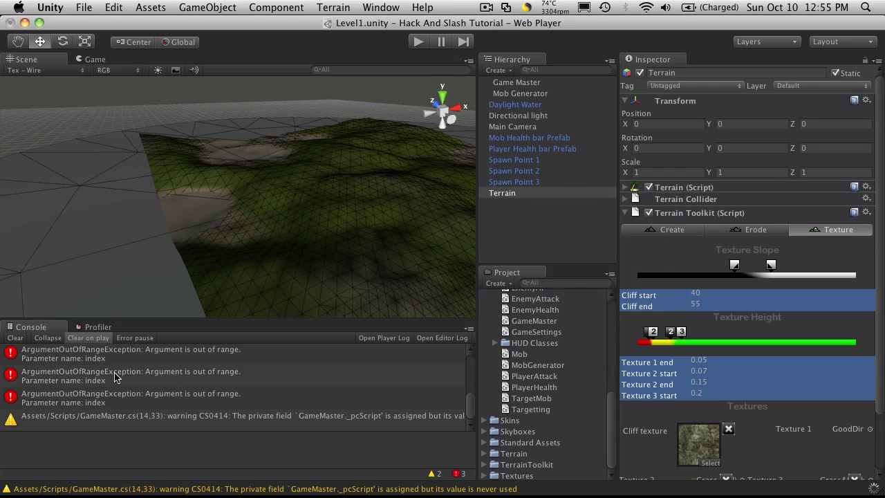
left_click(14, 338)
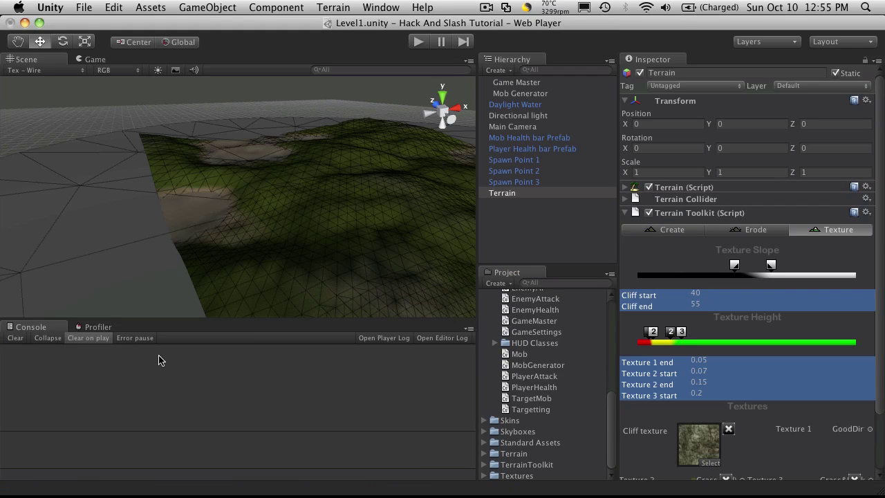
left_click(419, 43)
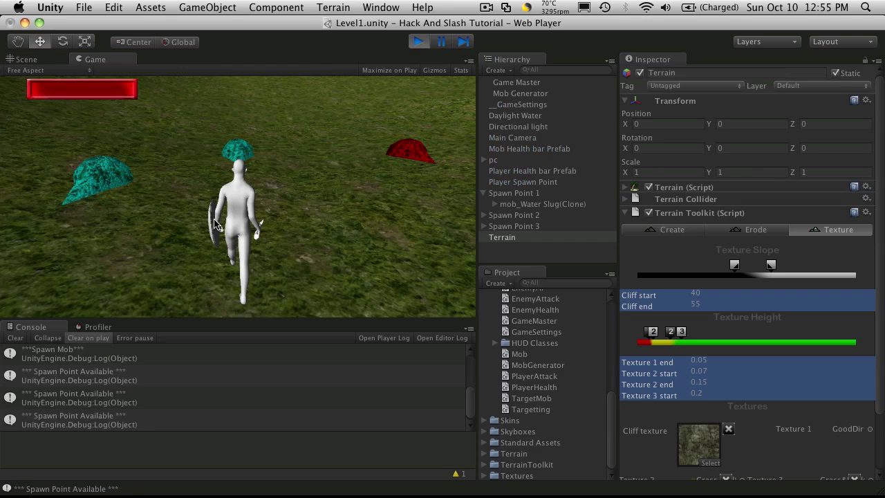
key("Tab")
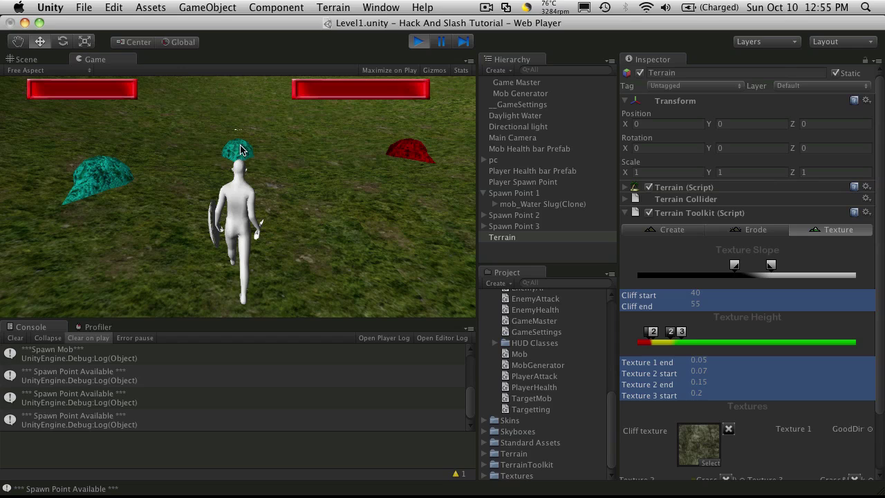
key("f")
key("Tab")
key("f")
key("f")
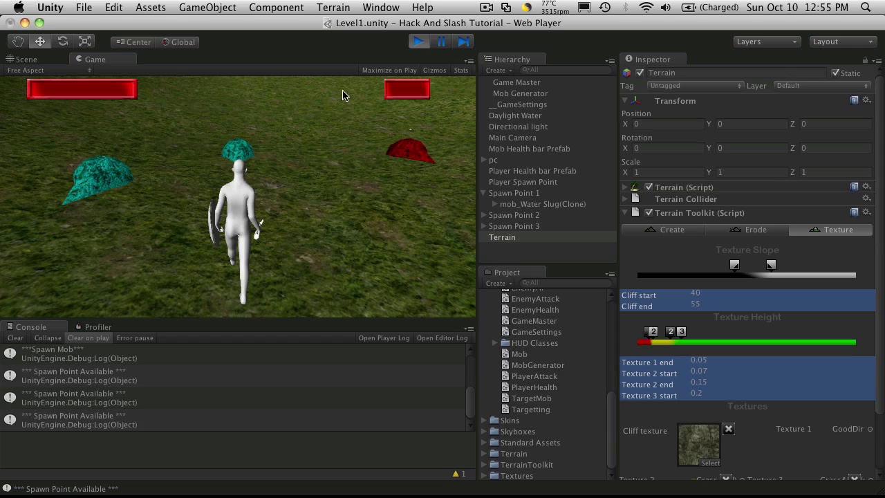
left_click(412, 44)
Insert an empty if(targets.Count > 0) { } block in TargetEnemy()
key("super+Tab")
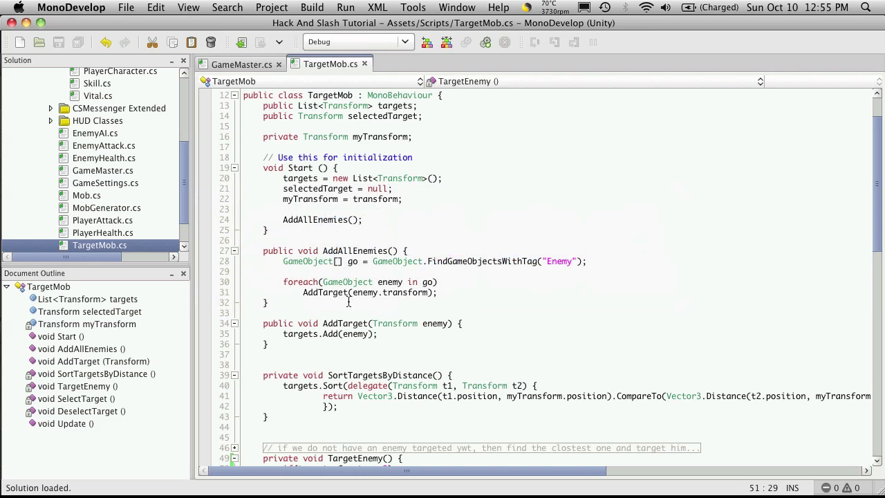
scroll(349, 299, "down", 6)
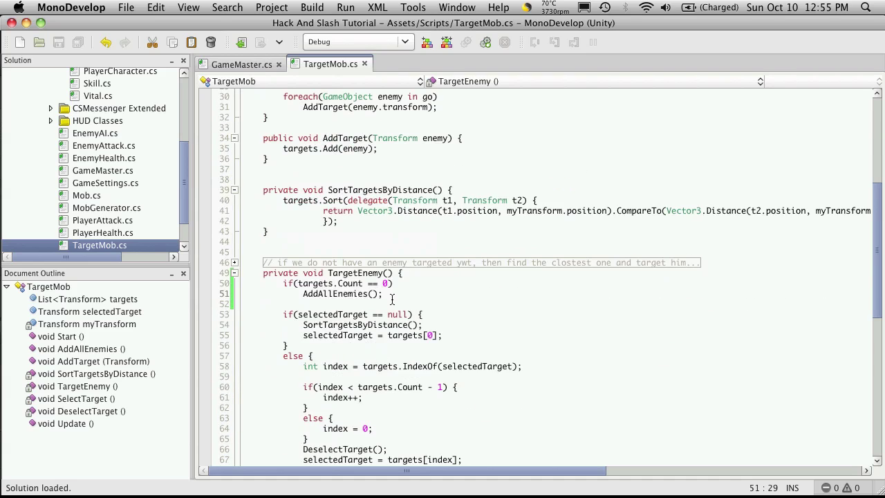
left_click(391, 304)
key("BackSpace")
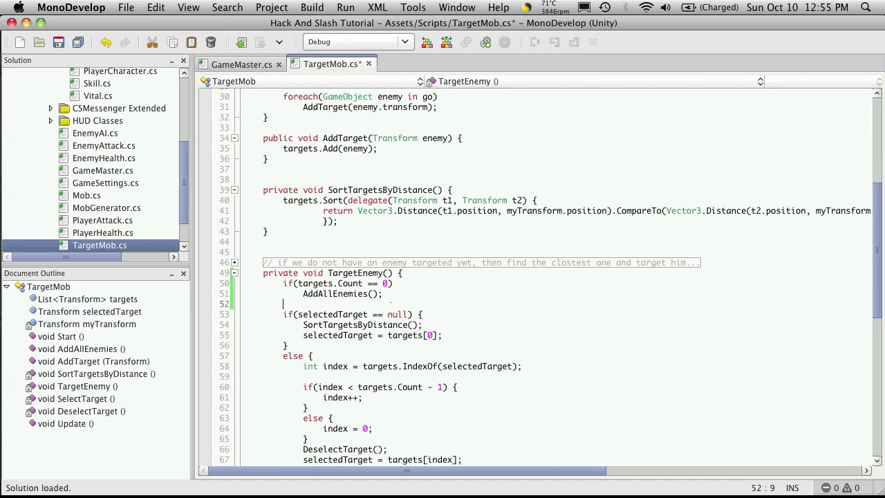
key("Return")
type("if(")
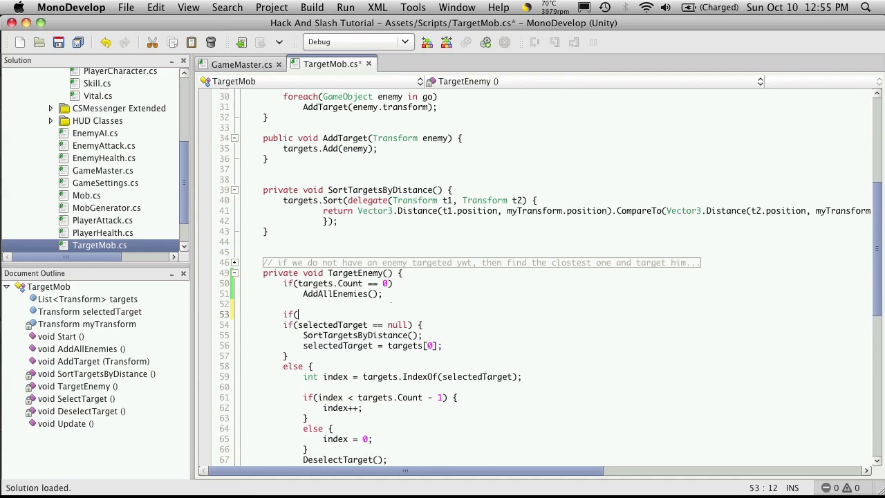
type("targets.C")
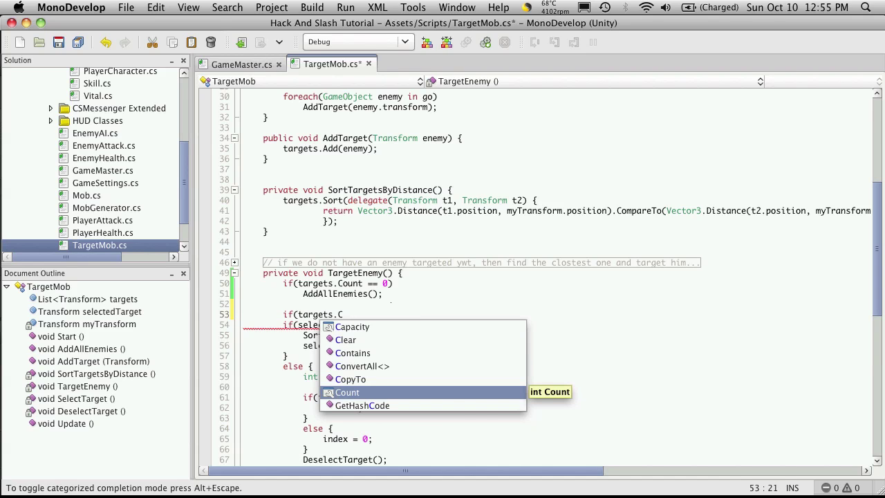
key("Return")
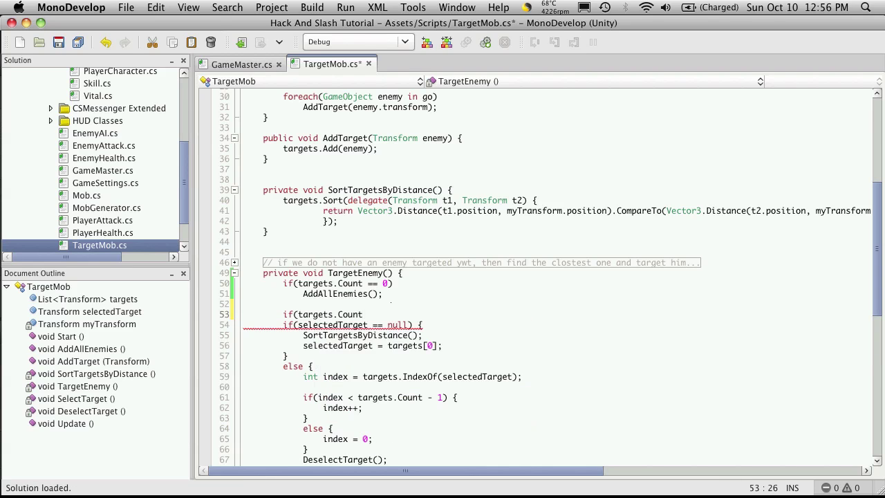
type("> 0) {")
key("Return")
type("}")
key("Return")
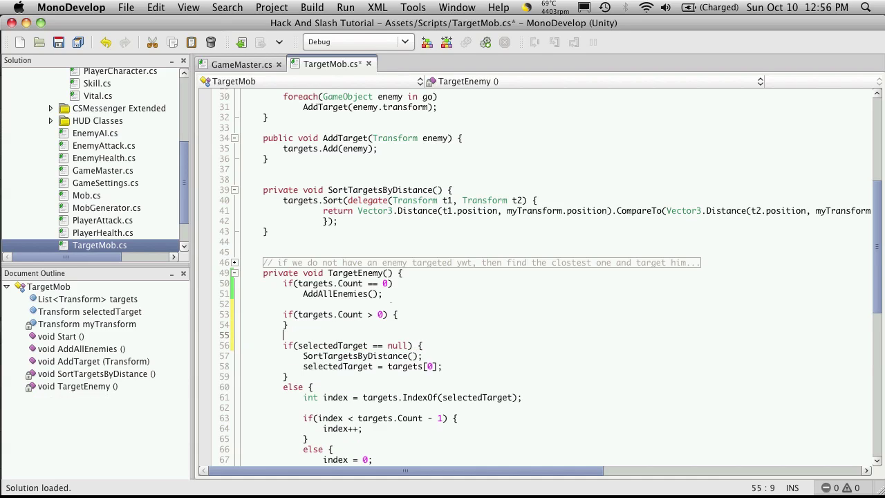
Move the selectedTarget target-picking code, through SelectTarget(), inside the new block
key("Down")
key("Home")
key("shift+Down")
key("shift+Down")
key("shift+Down")
scroll(390, 299, "down", 6)
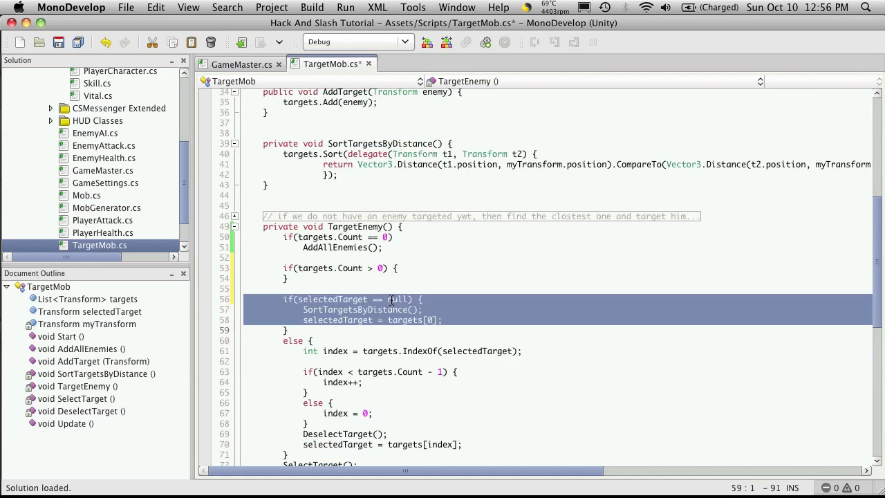
key("shift+Down")
key("shift+Down")
key("shift+Down")
key("shift+Down")
key("shift+Down")
key("shift+Down")
key("shift+Down")
key("shift+Down")
key("shift+Down")
key("shift+Down")
key("shift+Down")
key("shift+Down")
key("shift+Down")
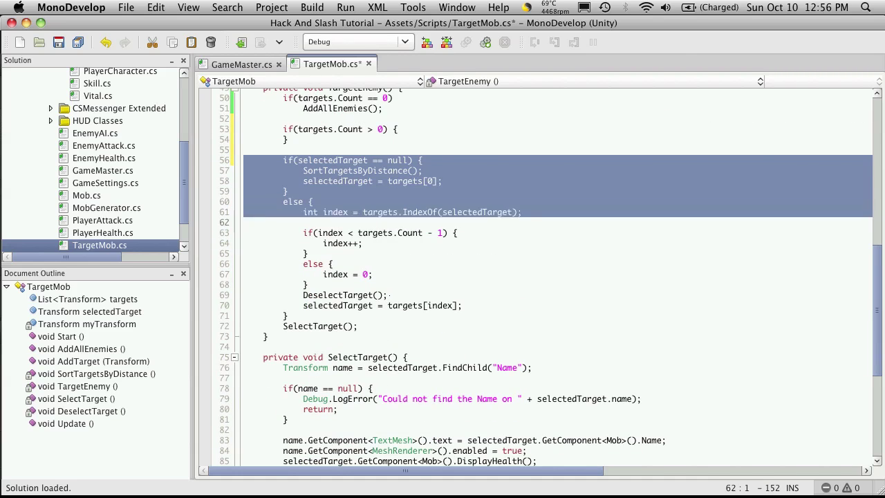
key("shift+Down")
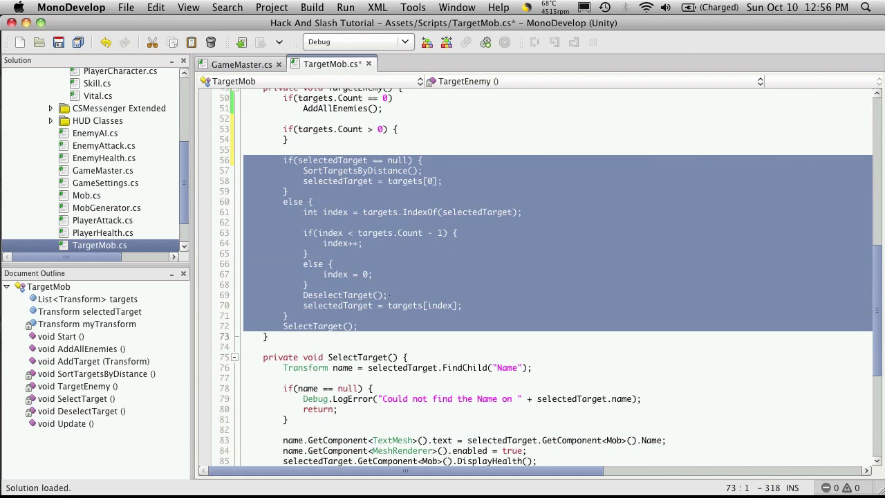
key("BackSpace")
left_click(239, 150)
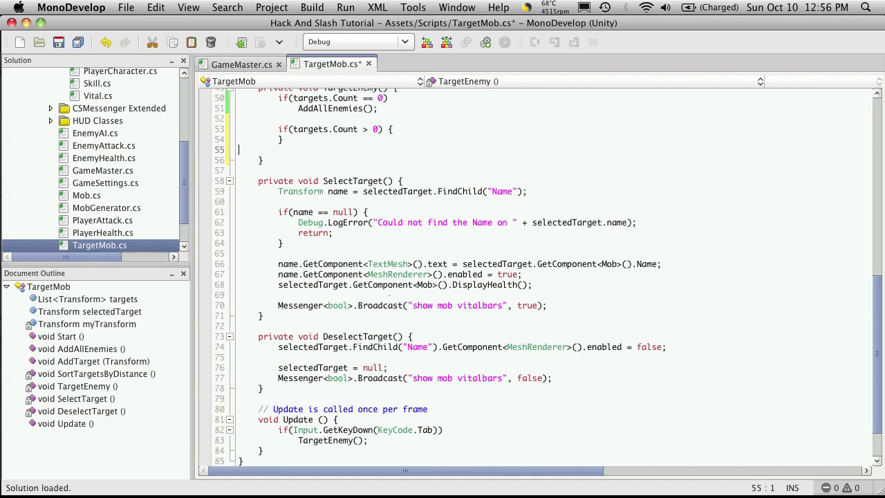
key("BackSpace")
key("super+v")
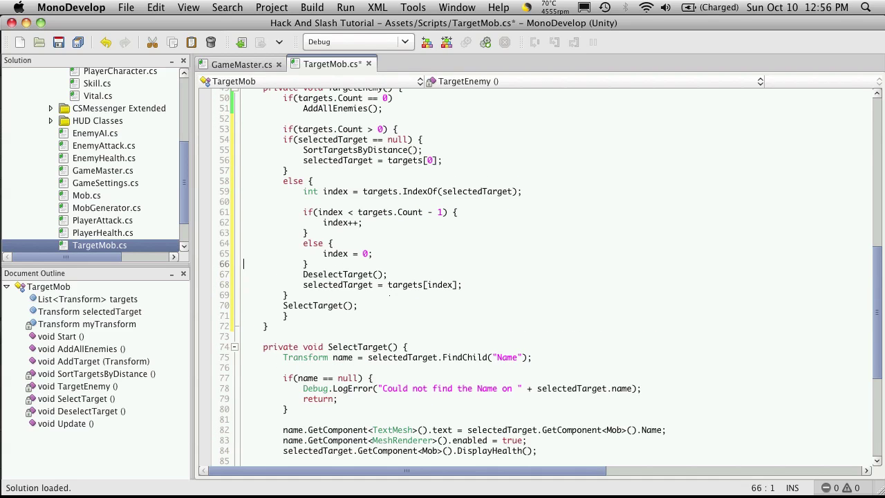
Indent the pasted code one level deeper and save TargetMob.cs
key("Up")
key("Up")
key("Up")
key("Up")
key("Up")
key("Up")
key("Up")
key("Up")
key("Up")
key("Up")
key("Up")
key("Up")
key("shift+Down")
key("shift+Down")
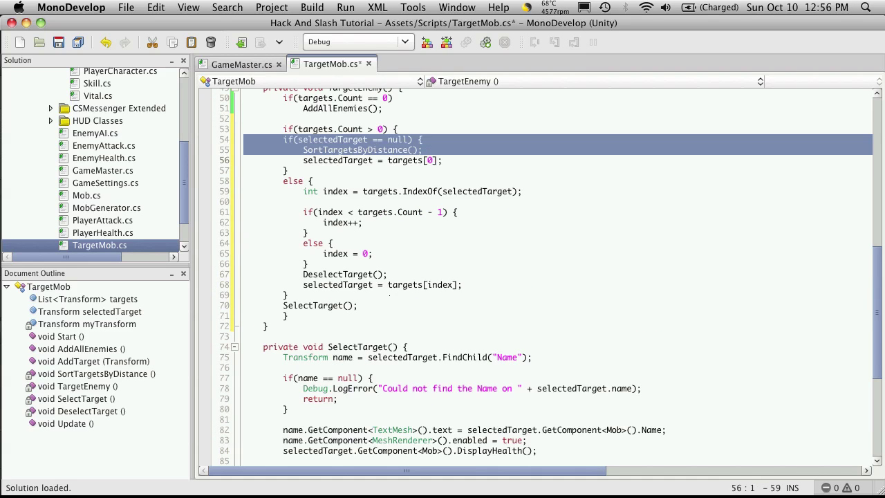
key("shift+Down")
key("shift+Down")
key("shift+Down")
key("shift+Down")
key("shift+Down")
key("shift+Down")
key("shift+Down")
key("shift+Down")
key("shift+Down")
key("shift+Down")
key("shift+Down")
key("shift+Down")
key("shift+Down")
key("shift+Down")
key("shift+Down")
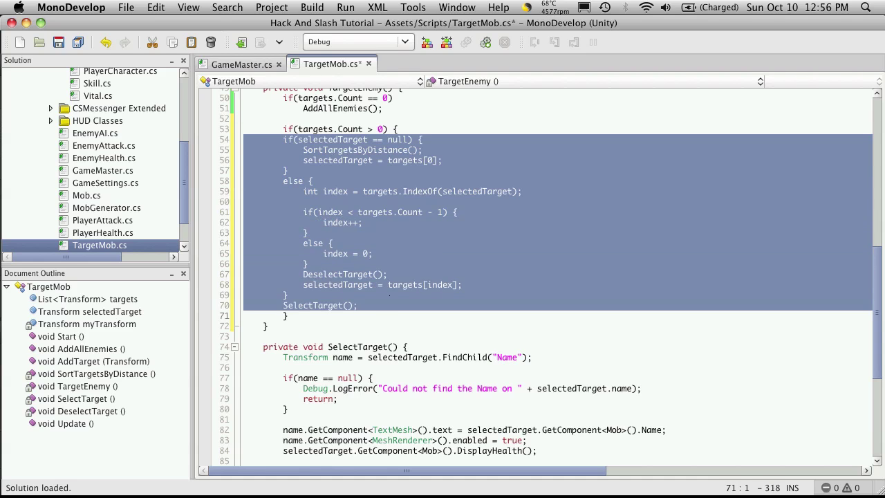
key("Tab")
left_click(549, 215)
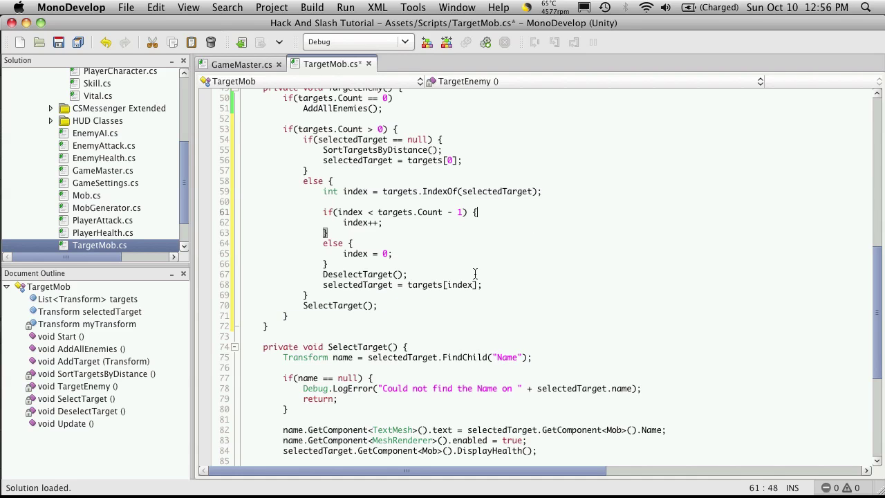
key("super+s")
scroll(461, 286, "up", 6)
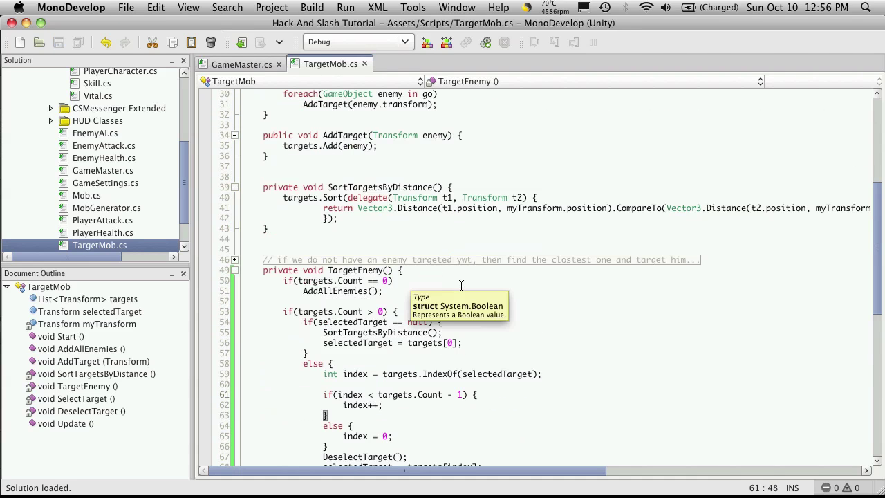
key("super+Tab")
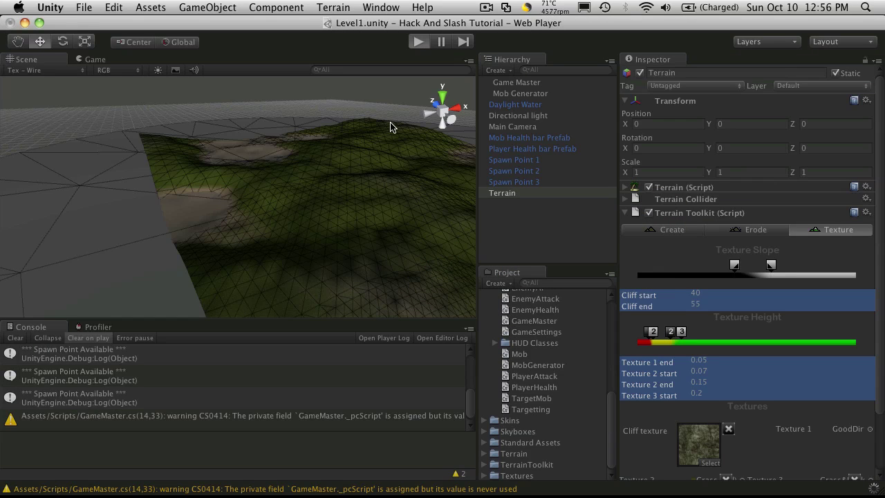
key("super+p")
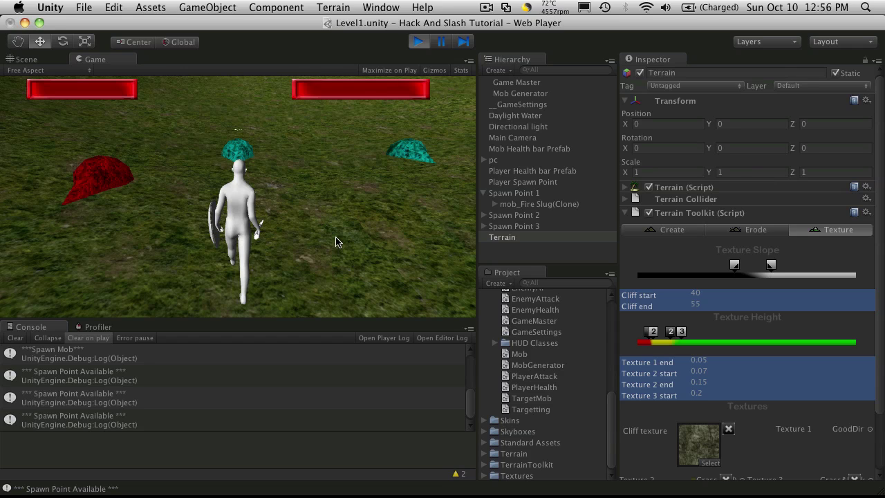
left_click(419, 42)
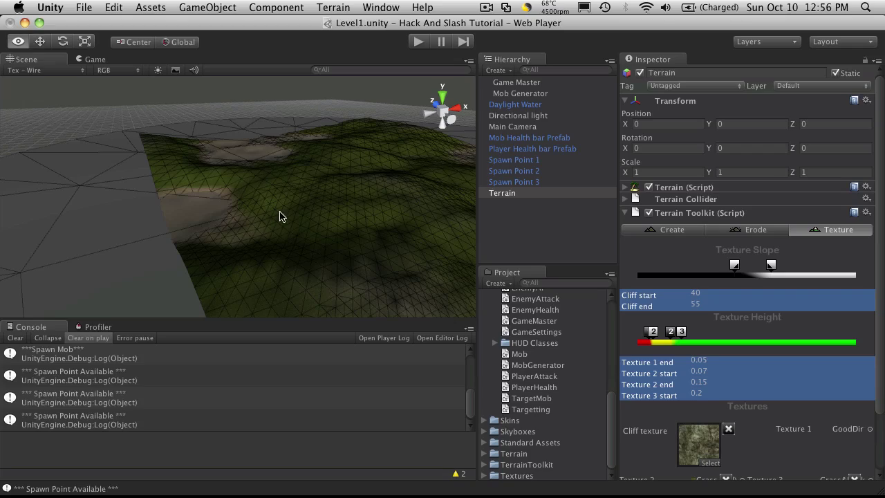
Orbit the Scene view around the terrain to survey the hills and horizon
left_click_drag(280, 214, 431, 265, "alt")
left_click_drag(316, 145, 371, 155, "alt")
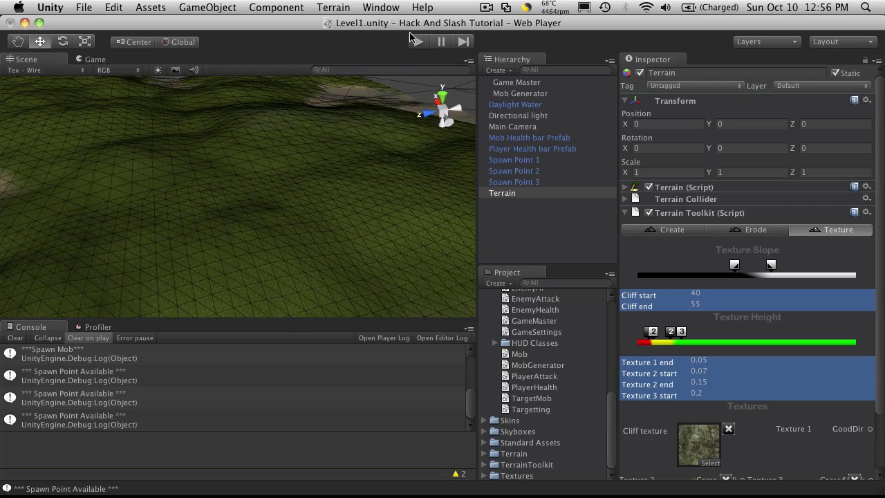
left_click_drag(321, 193, 215, 167, "alt")
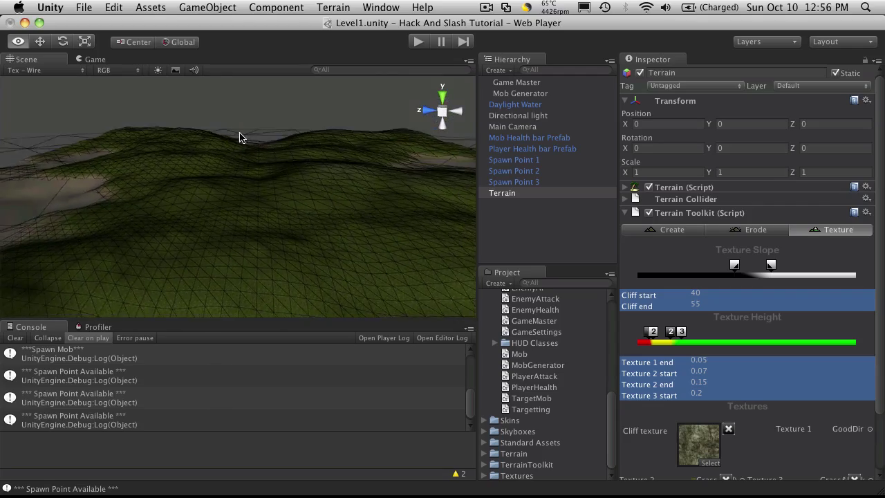
left_click_drag(240, 137, 67, 179, "alt")
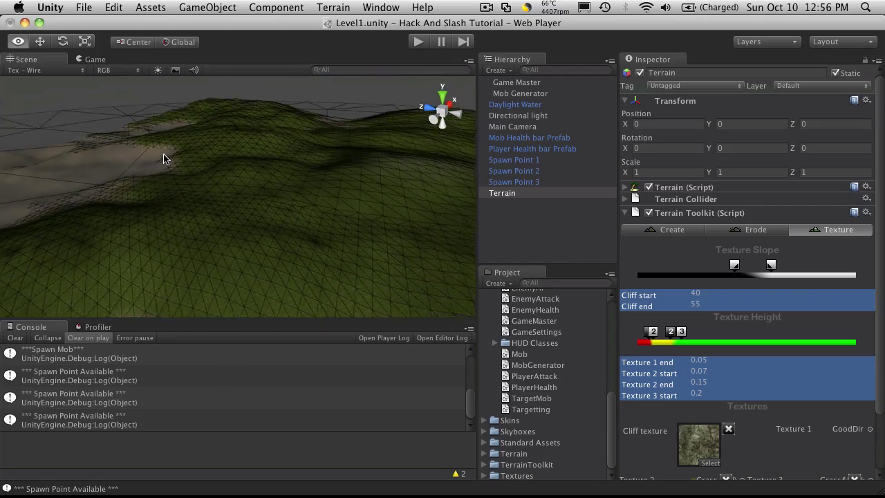
right_click_drag(163, 159, 187, 198)
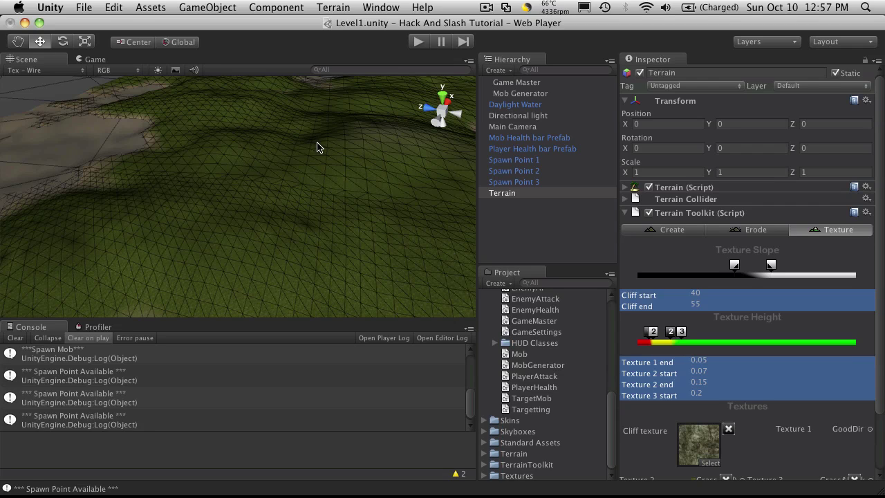
right_click_drag(348, 200, 388, 131)
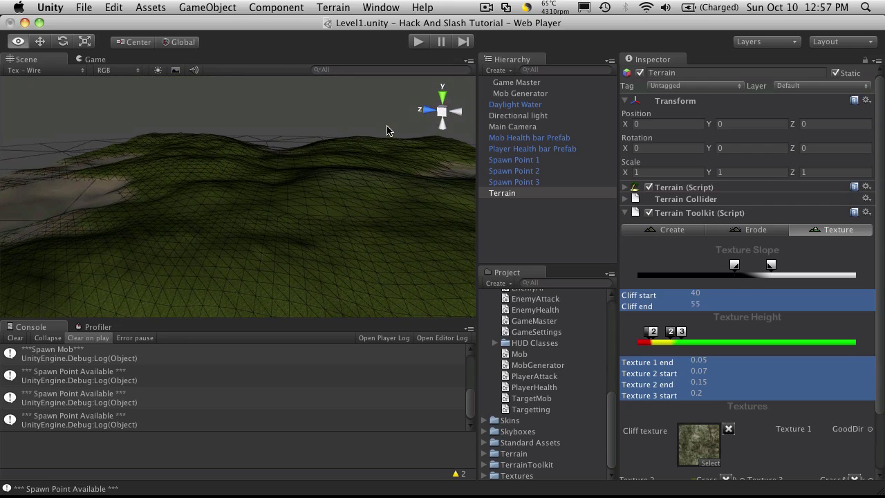
right_click_drag(321, 181, 327, 188)
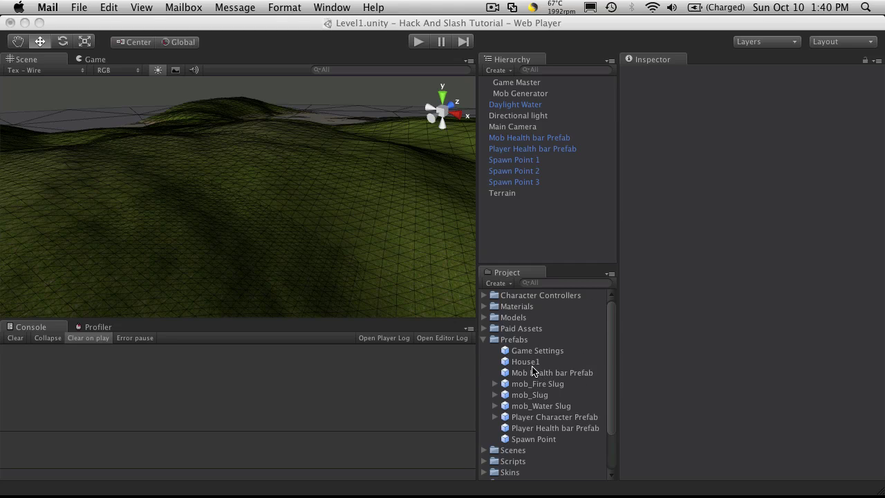
Place the House1 prefab in the Scene and orbit to centre it
left_click_drag(531, 365, 387, 219)
scroll(385, 217, "up", 2)
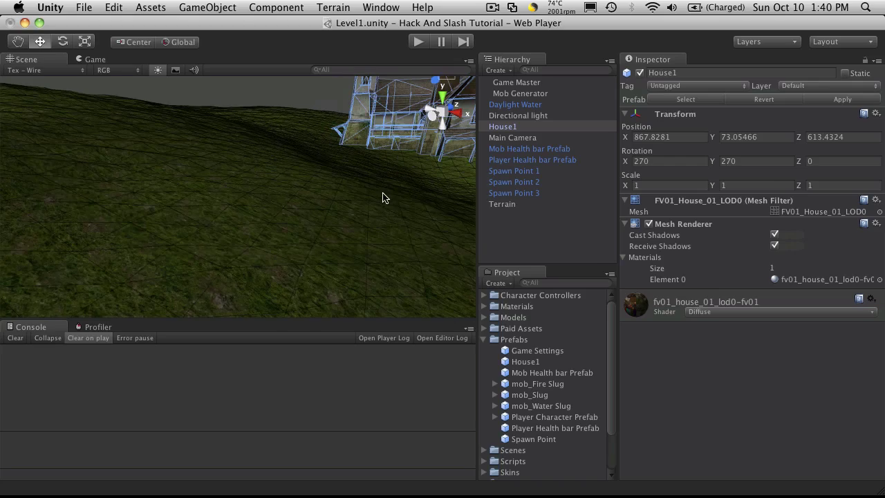
left_click_drag(408, 188, 366, 191, "alt")
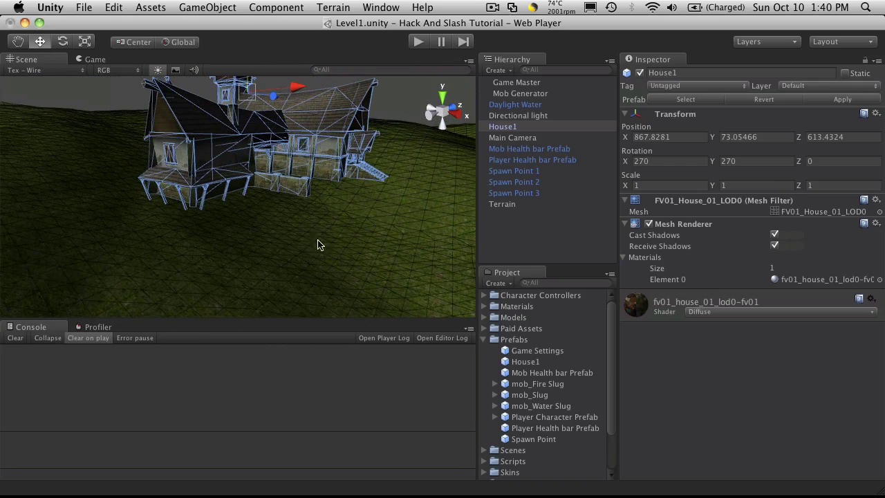
left_click_drag(327, 252, 271, 211, "alt")
left_click_drag(174, 201, 292, 189, "alt")
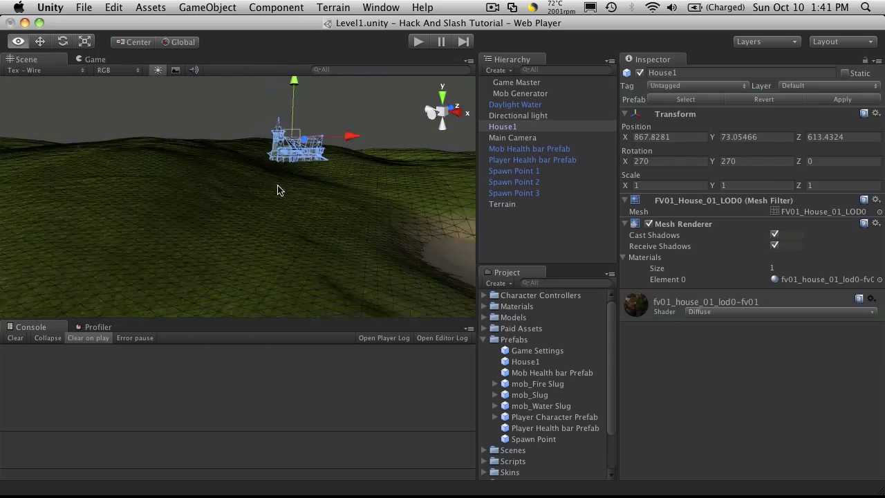
left_click_drag(231, 192, 184, 74, "alt")
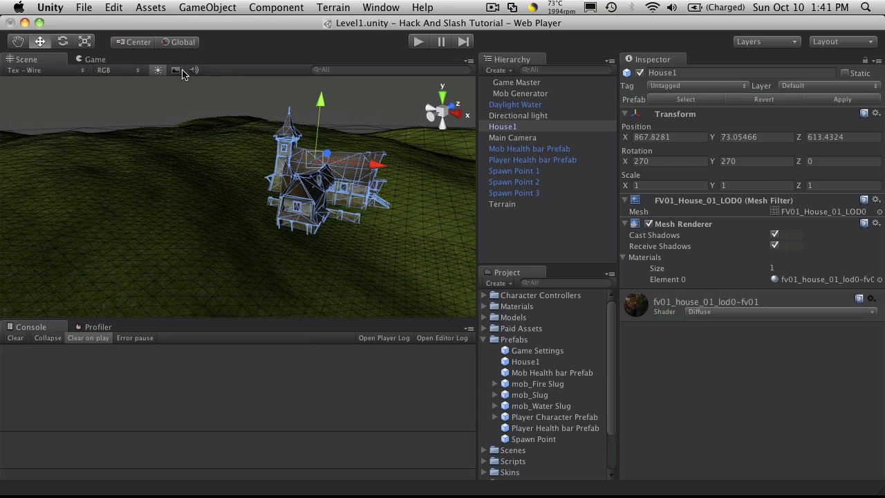
Rotate House1 to about 330° on Y and lower it to about Y 60.4
left_click(62, 41)
left_click_drag(212, 142, 308, 191)
left_click(39, 43)
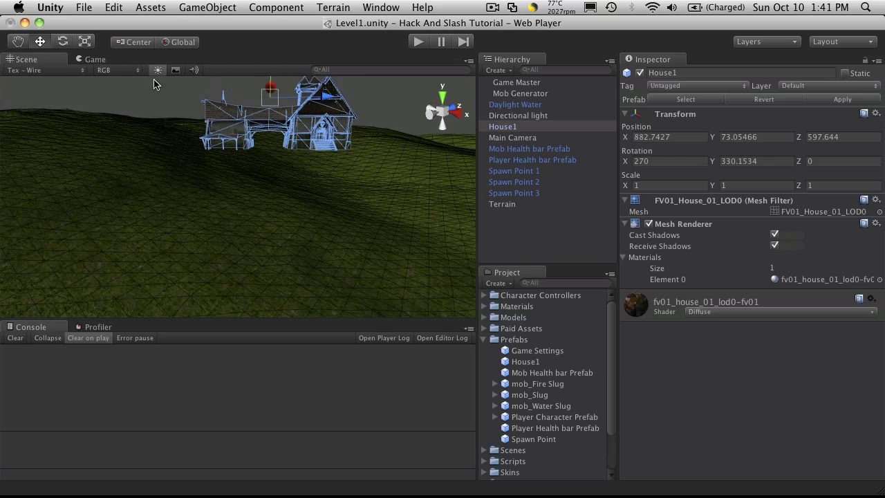
left_click_drag(323, 102, 308, 151)
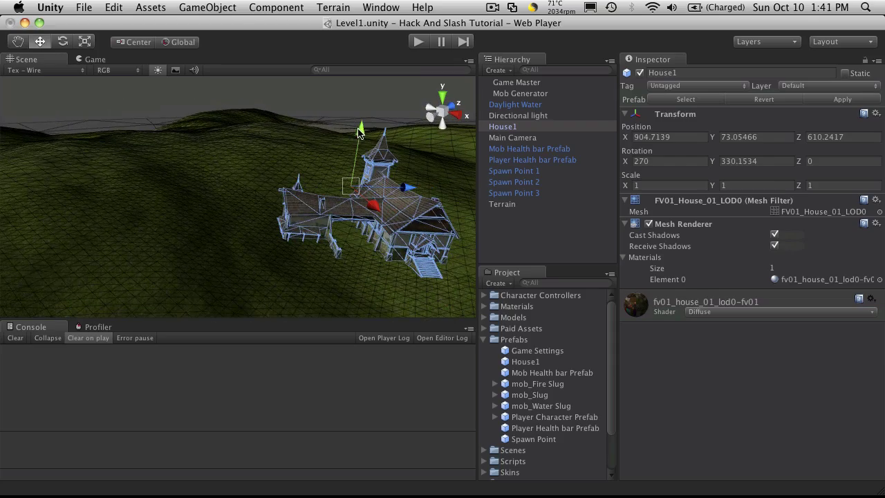
left_click_drag(358, 137, 358, 160)
left_click_drag(358, 160, 417, 219, "alt")
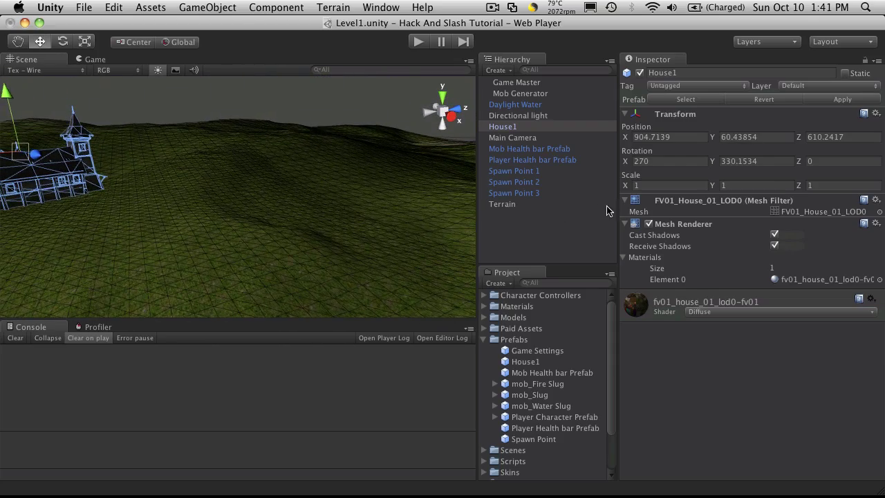
Select the Terrain's Paint Height tool and sample the target height near the house
left_click(502, 206)
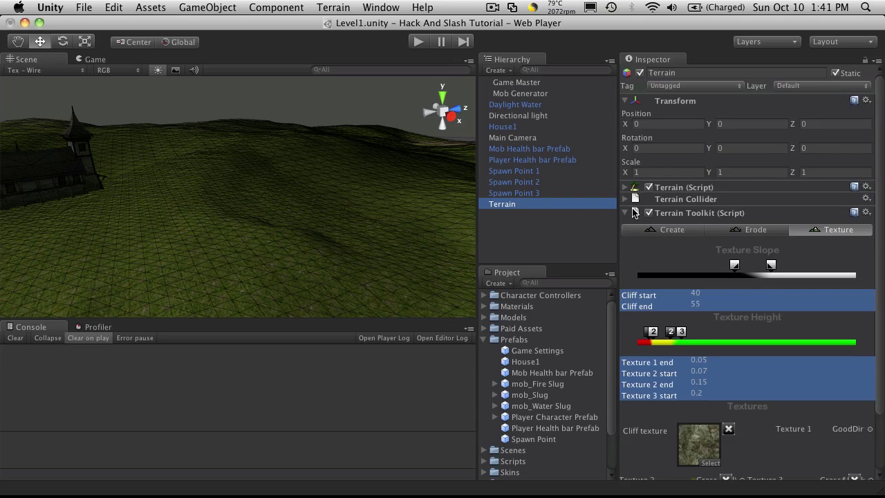
left_click(634, 213)
left_click(627, 191)
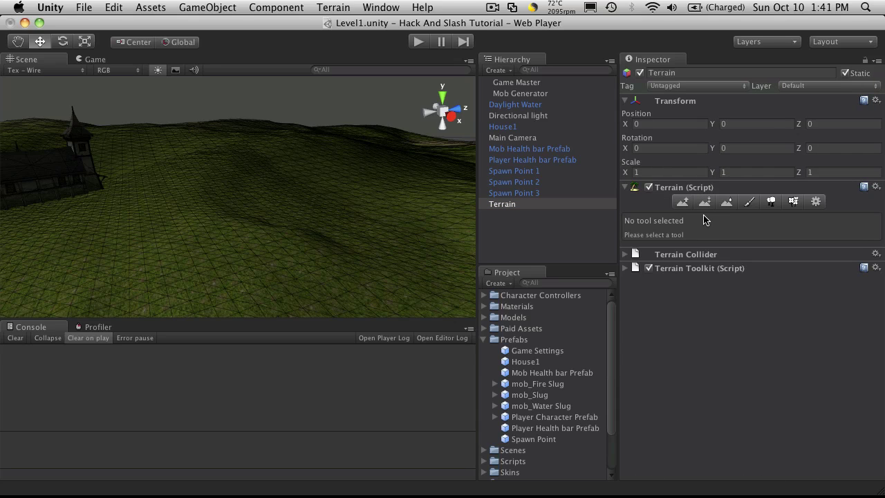
left_click(705, 202)
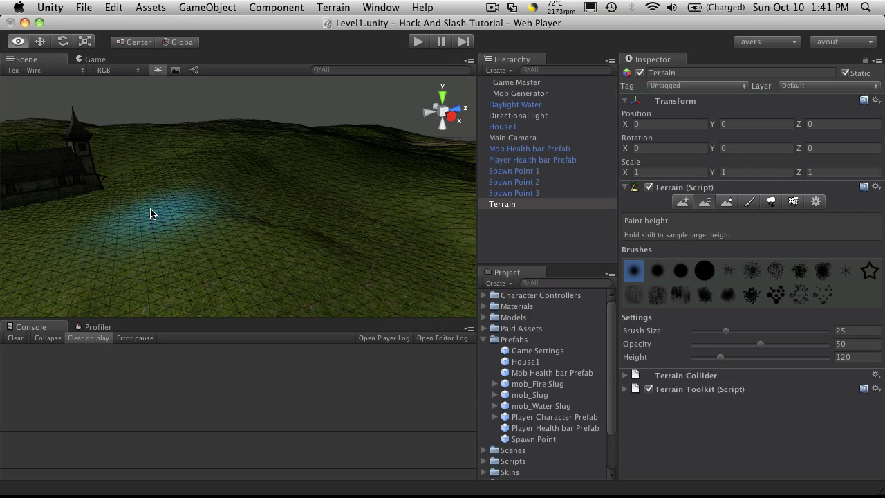
mouse_move(152, 212)
left_mouse_down("alt")
mouse_move(232, 198)
mouse_move(267, 214)
left_mouse_up("alt")
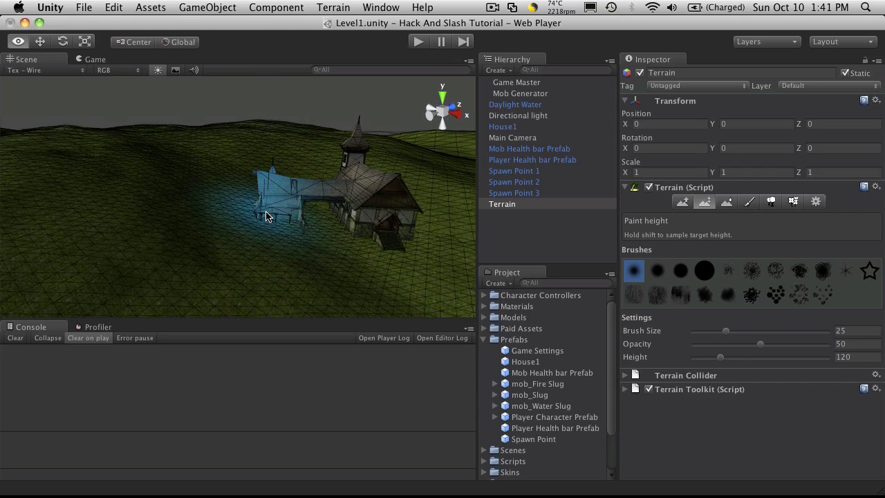
left_click(323, 238, "shift")
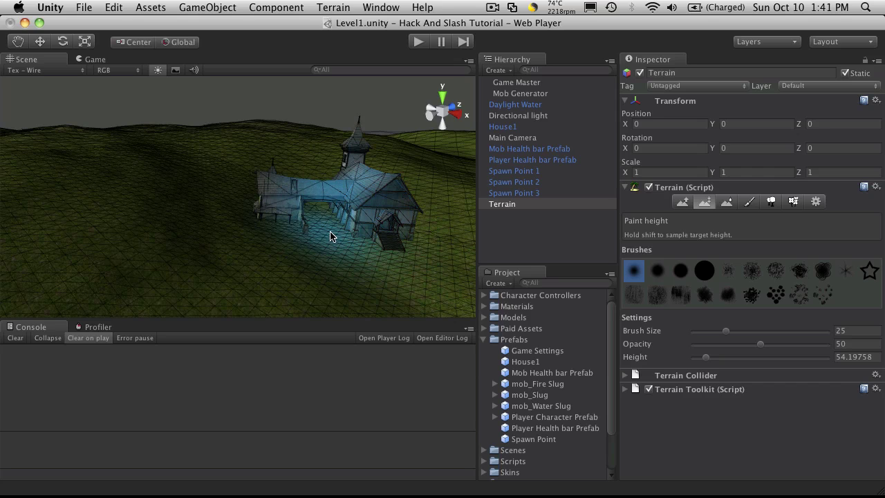
left_click(200, 218, "shift")
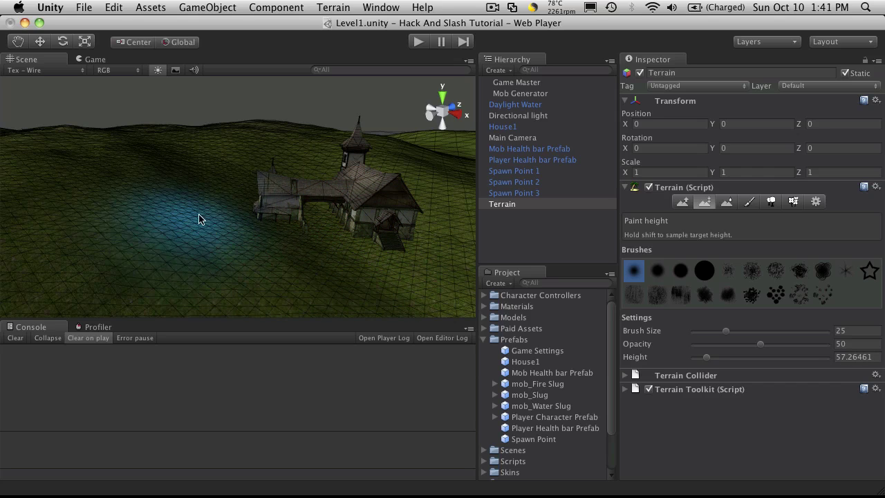
Paint a flat plateau around the house at opacity about 90, then lower opacity to 9
mouse_move(352, 239)
left_mouse_down()
mouse_move(348, 219)
mouse_move(380, 220)
mouse_move(394, 237)
mouse_move(302, 217)
mouse_move(331, 231)
mouse_move(386, 228)
mouse_move(367, 209)
mouse_move(342, 212)
mouse_move(368, 224)
left_mouse_up()
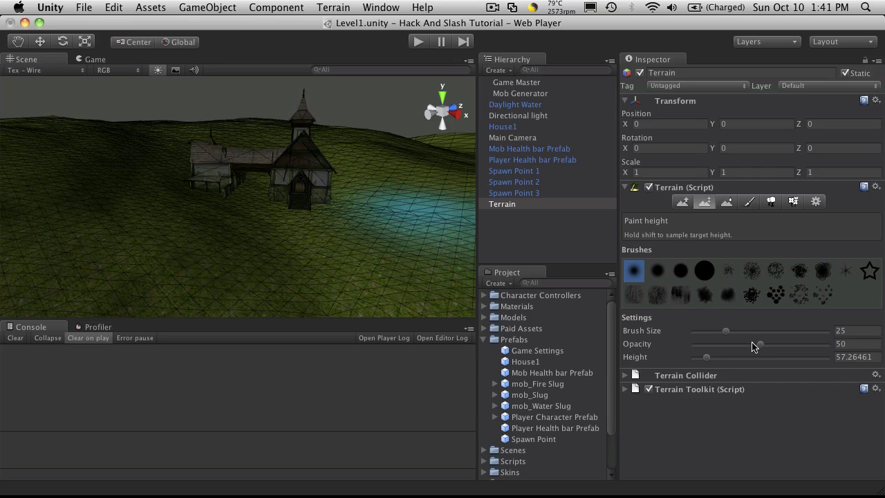
left_click_drag(761, 347, 816, 354)
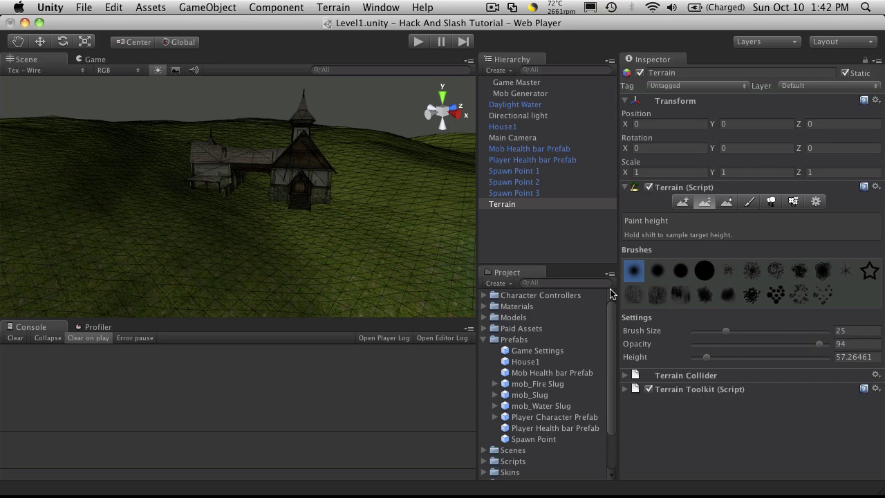
mouse_move(260, 217)
left_mouse_down()
mouse_move(263, 210)
mouse_move(241, 204)
mouse_move(278, 209)
left_mouse_up()
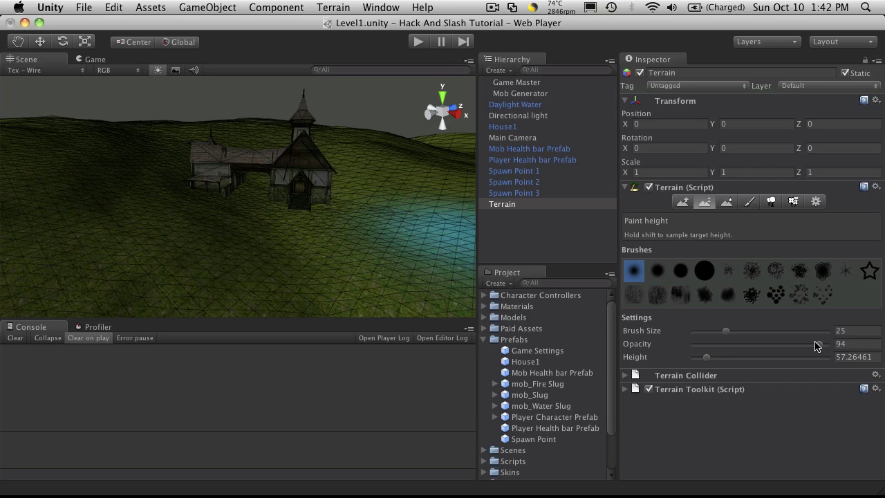
left_click_drag(817, 345, 714, 337)
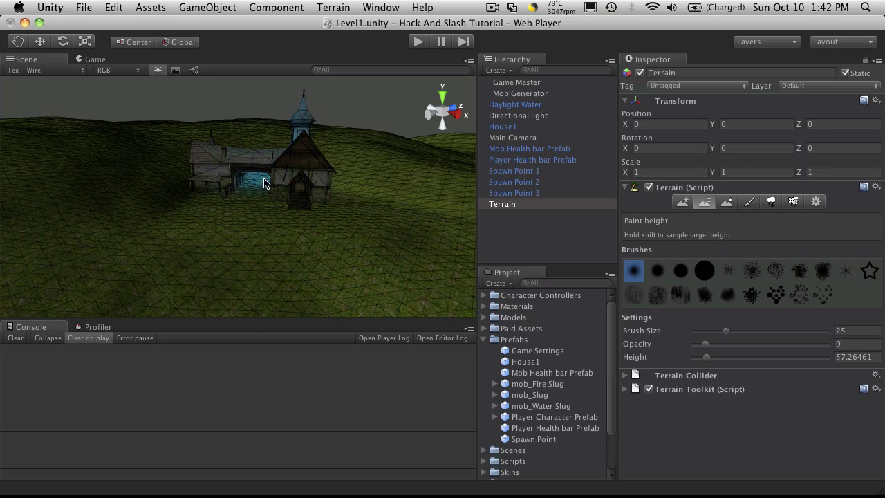
left_click_drag(257, 178, 170, 217, "alt")
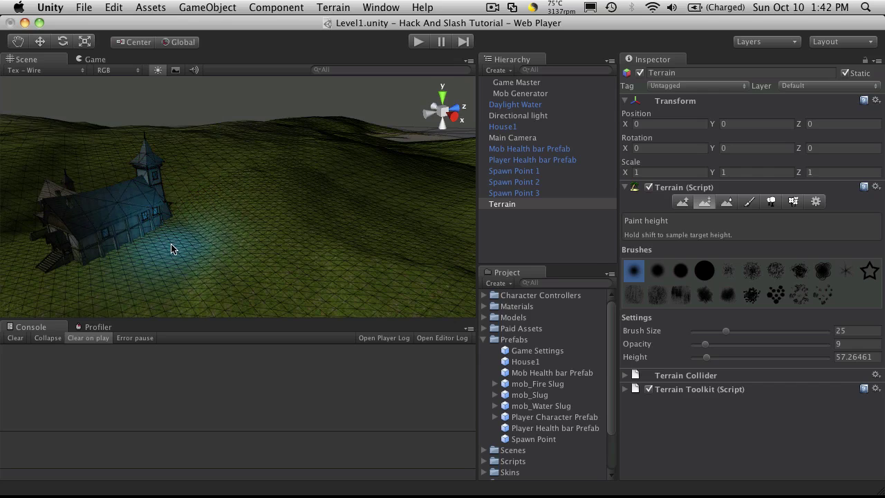
left_click_drag(143, 253, 223, 237, "alt")
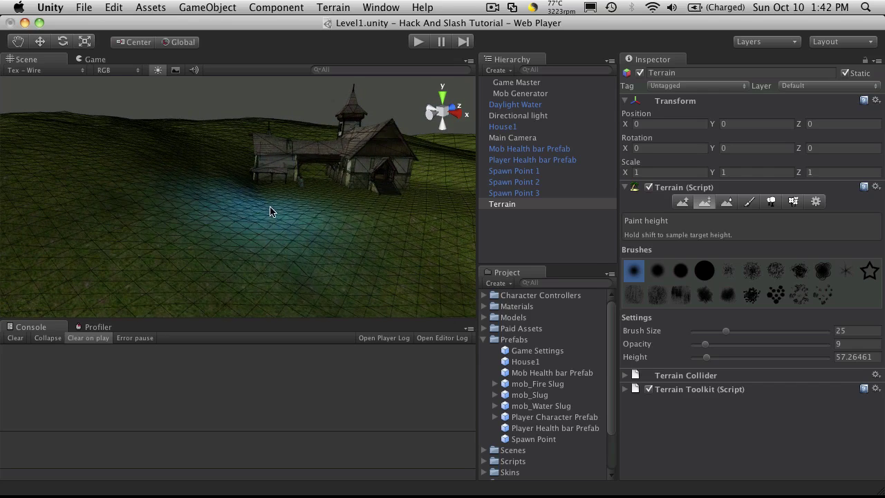
Select House1 with the Move tool, slide it along X and Z, and lower it onto the terrain
left_click(46, 43)
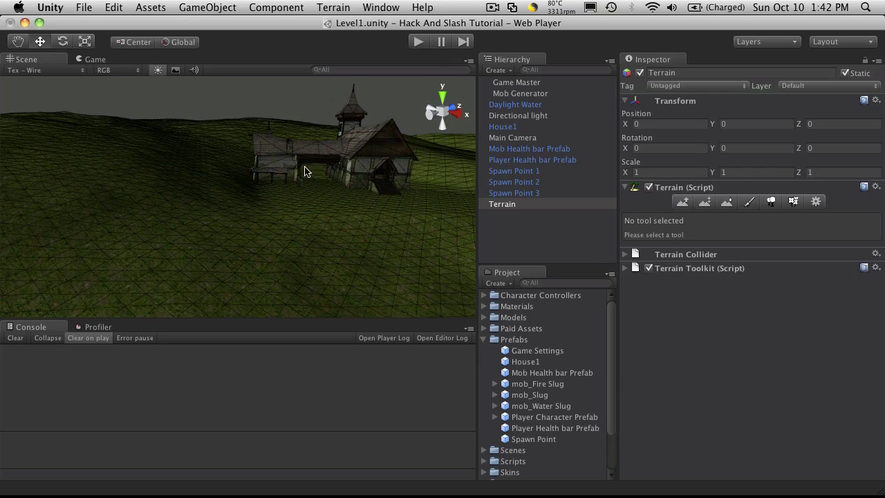
left_click(512, 138)
left_click(503, 127)
left_click_drag(254, 176, 418, 209, "alt")
left_click_drag(457, 171, 237, 206)
key("f")
left_click_drag(206, 233, 237, 237)
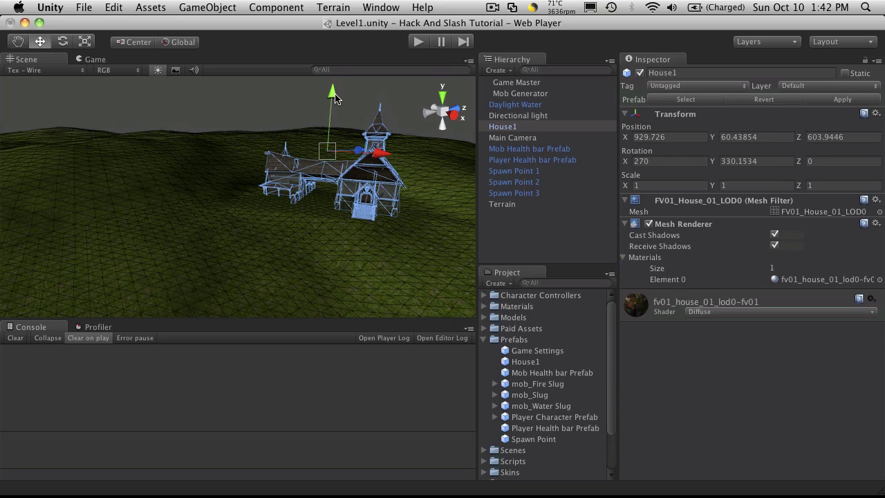
left_click_drag(335, 98, 235, 151)
scroll(332, 101, "up", 3)
scroll(235, 151, "down", 3)
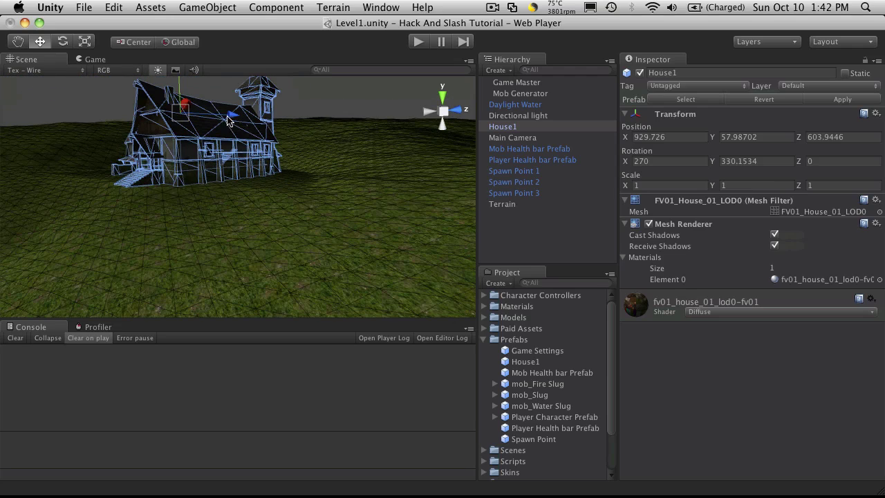
left_click_drag(180, 86, 181, 89)
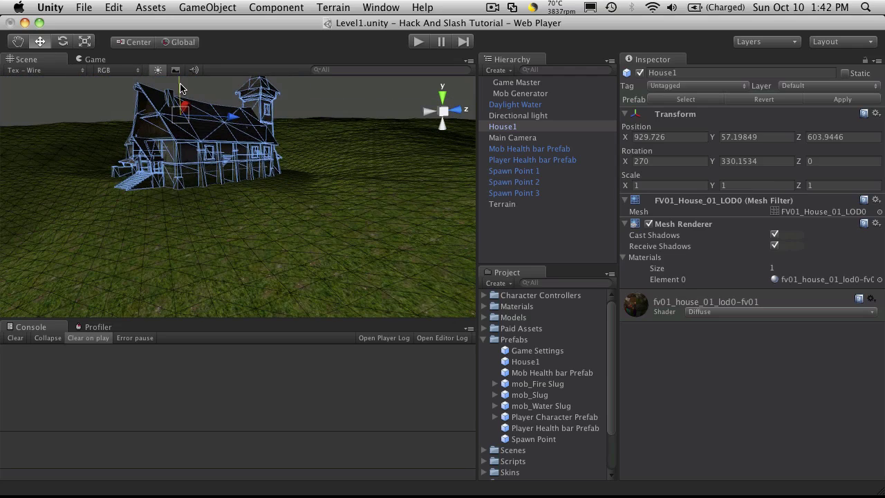
left_click_drag(222, 134, 172, 168, "alt")
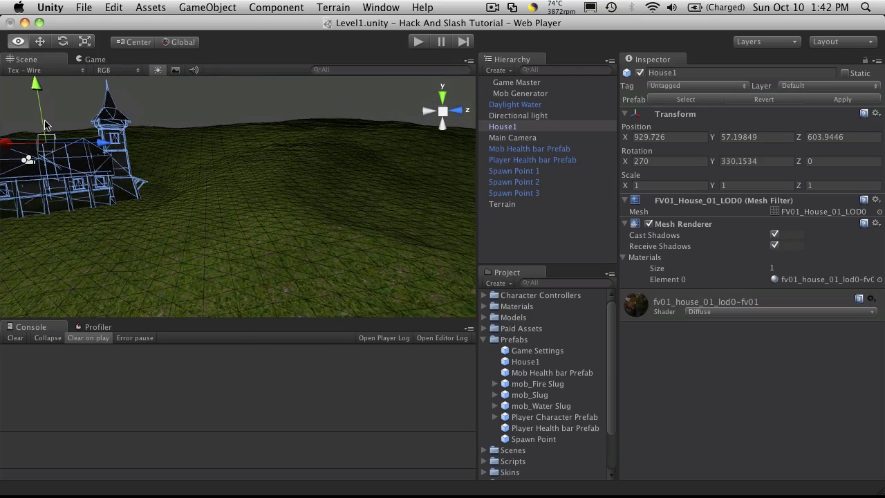
Adjust House1 along Z and X to rest at 928.8598, 57.19849, 612.5042
left_click_drag(18, 149, 46, 193, "alt")
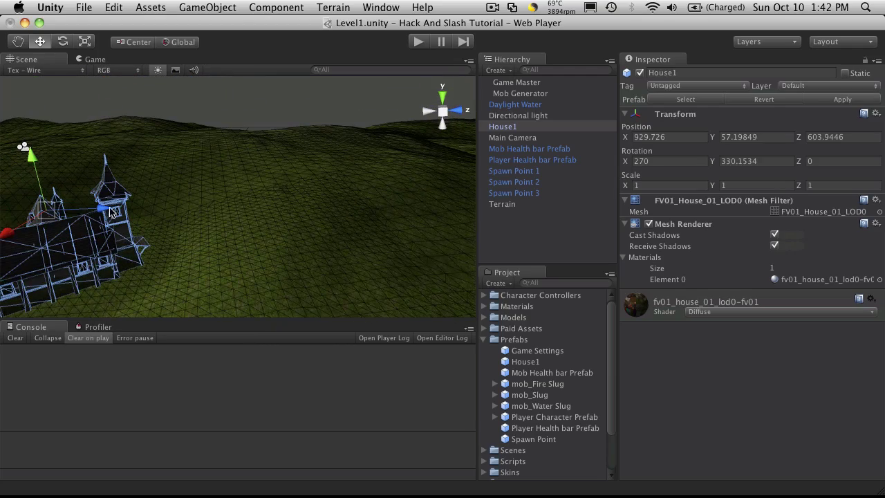
left_click_drag(128, 211, 311, 252)
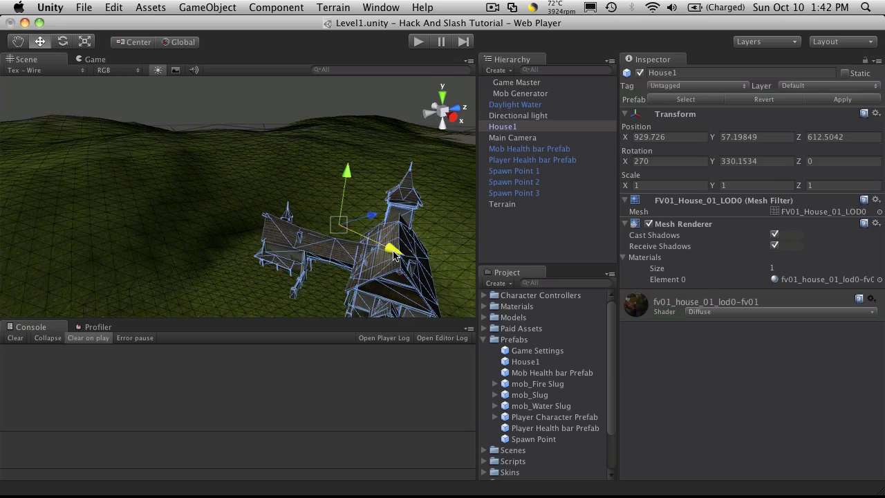
left_click_drag(392, 255, 274, 231)
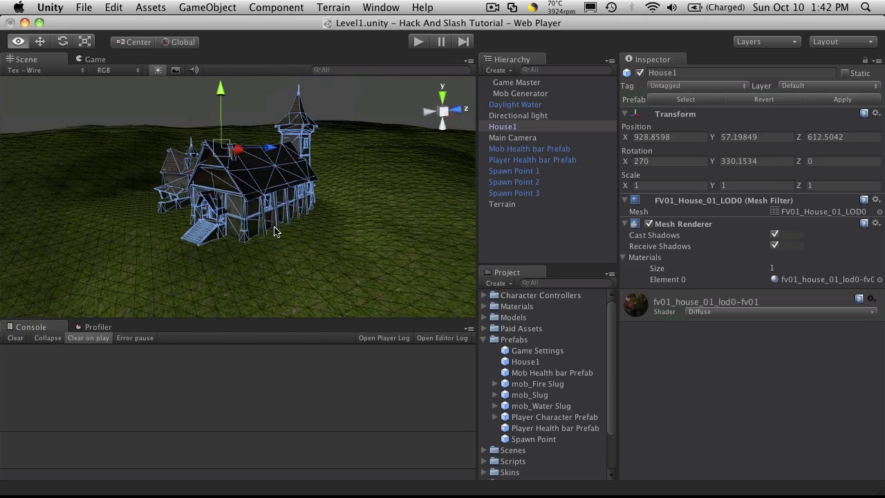
right_click_drag(274, 231, 182, 241, "alt")
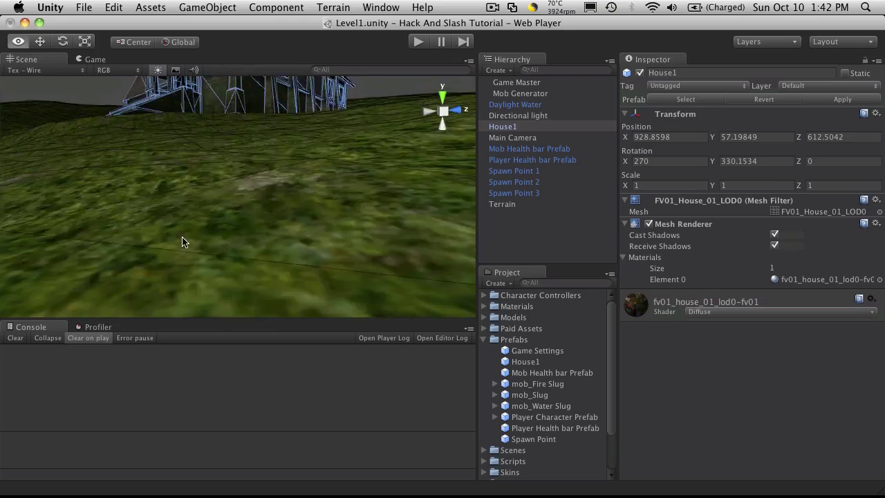
scroll(182, 241, "down", 10)
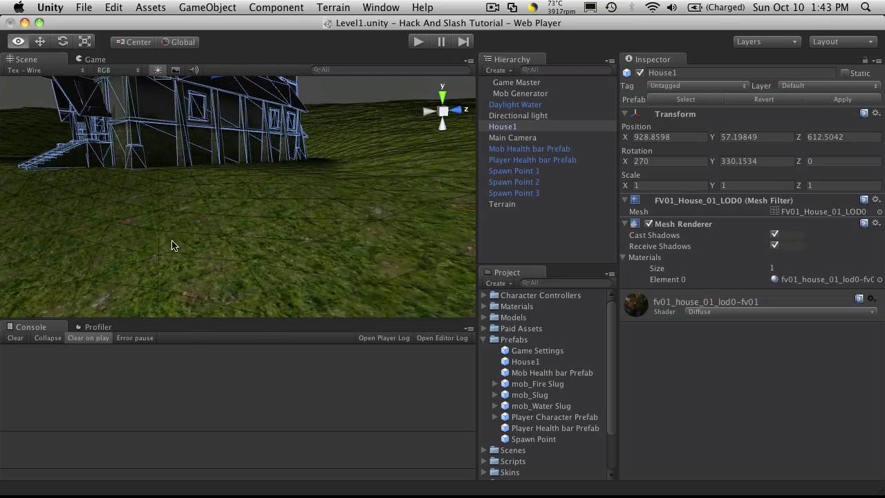
left_click_drag(172, 247, 295, 234, "alt")
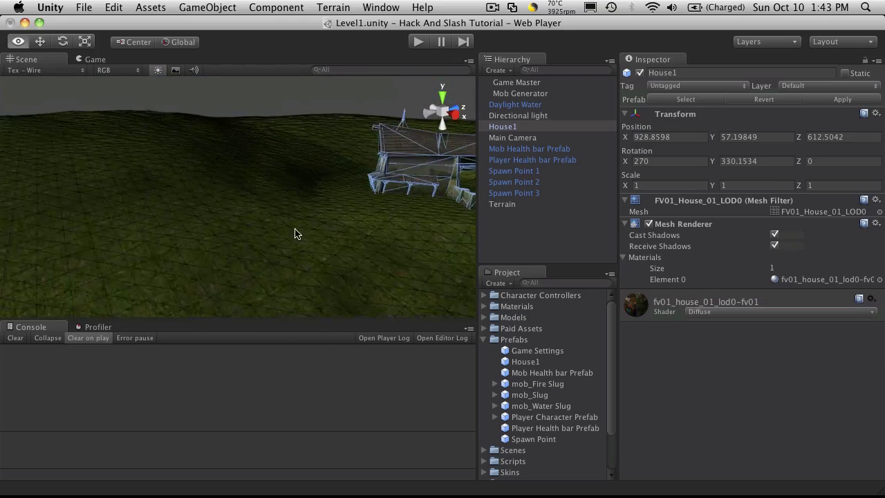
left_click_drag(430, 222, 359, 194, "alt")
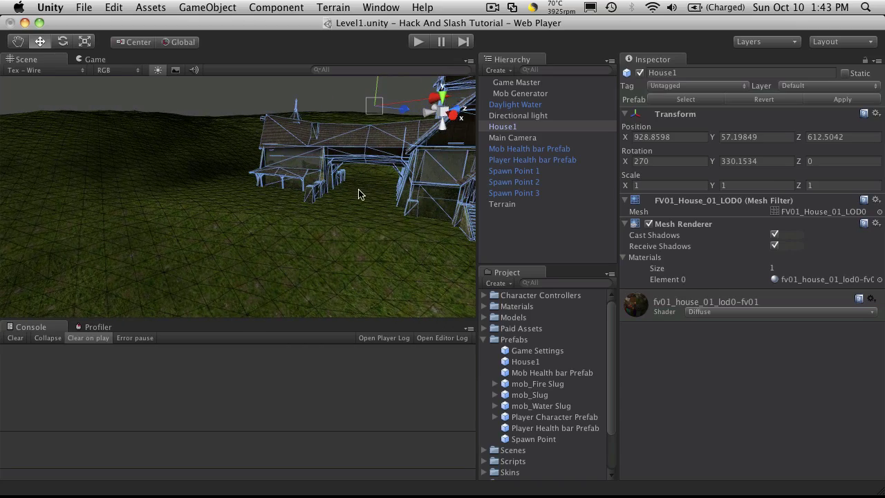
key("f")
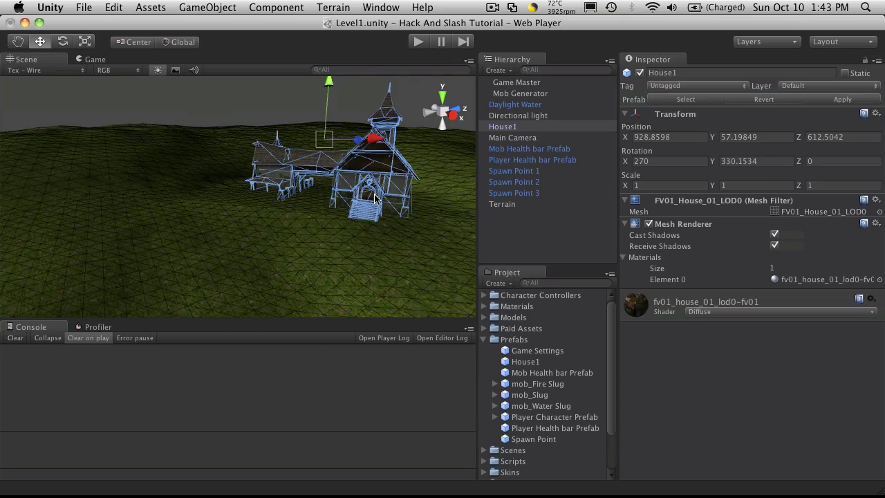
key("alt")
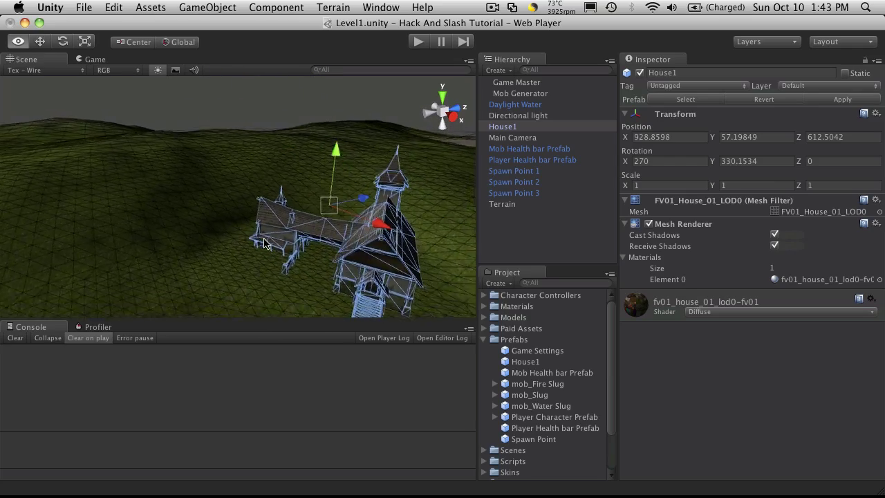
left_click_drag(242, 231, 446, 257, "alt")
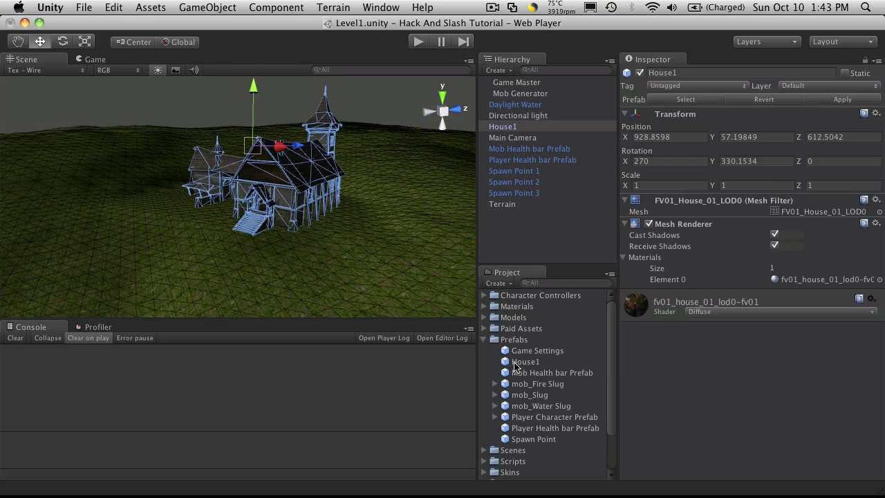
left_click(484, 340)
scroll(316, 237, "down", 5)
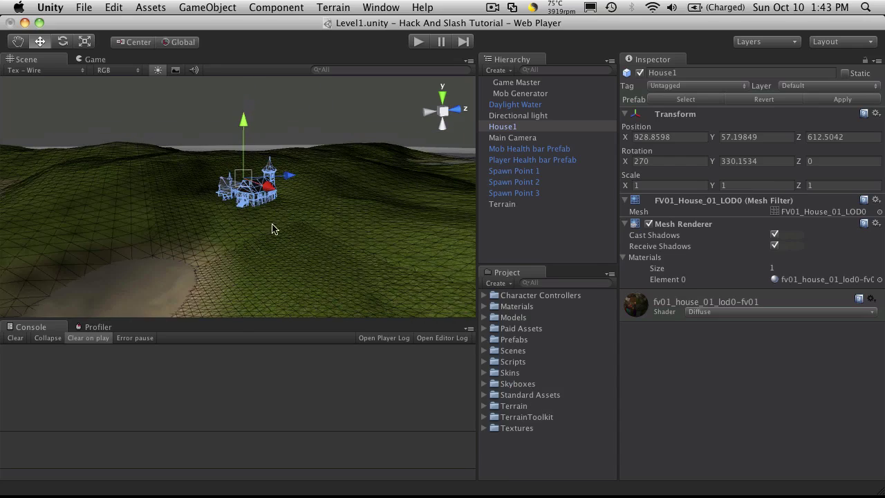
left_click_drag(291, 235, 211, 204, "alt")
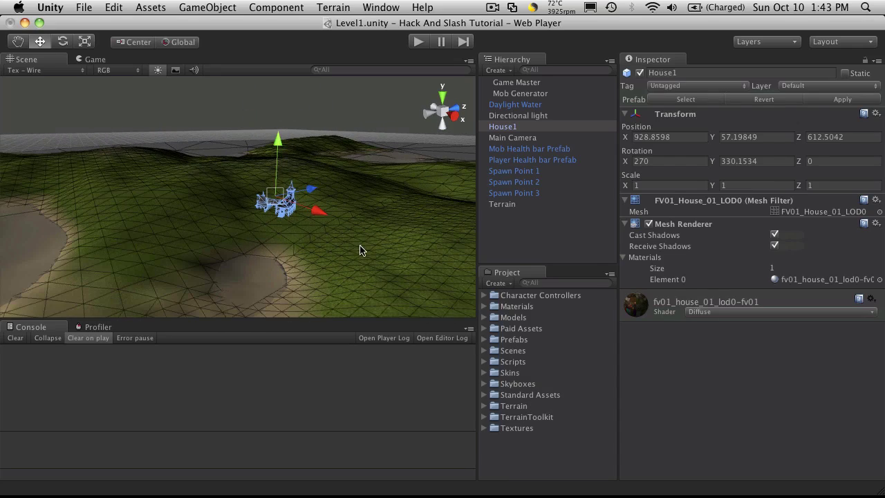
scroll(345, 235, "up", 5)
mouse_move(320, 201)
left_mouse_down("alt")
mouse_move(384, 221)
mouse_move(374, 230)
mouse_move(324, 201)
mouse_move(364, 216)
mouse_move(325, 212)
left_mouse_up("alt")
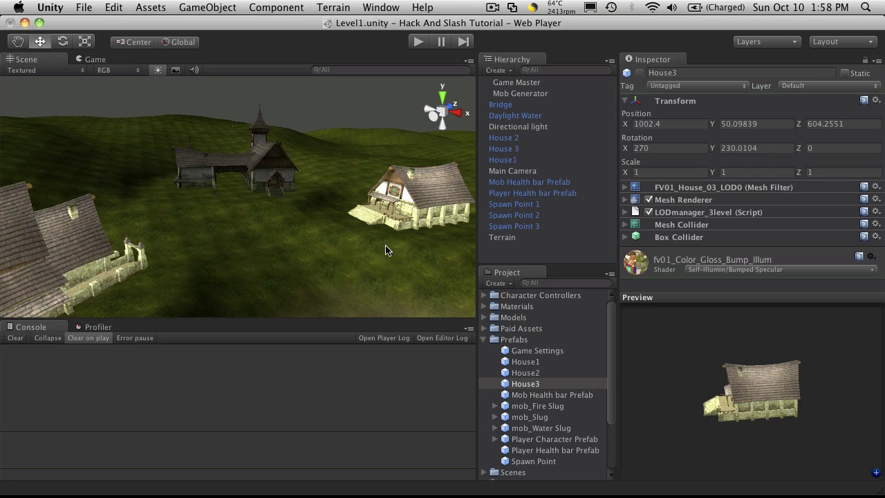
left_click_drag(344, 226, 339, 223, "alt")
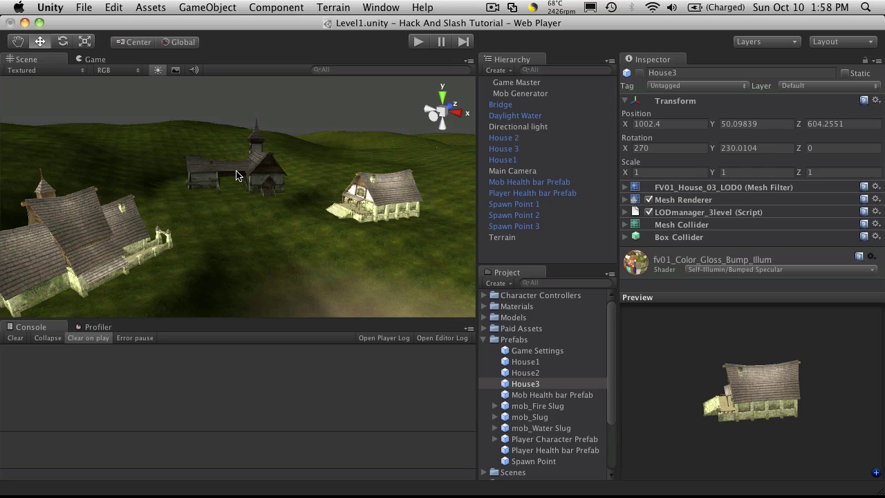
key("shift+space")
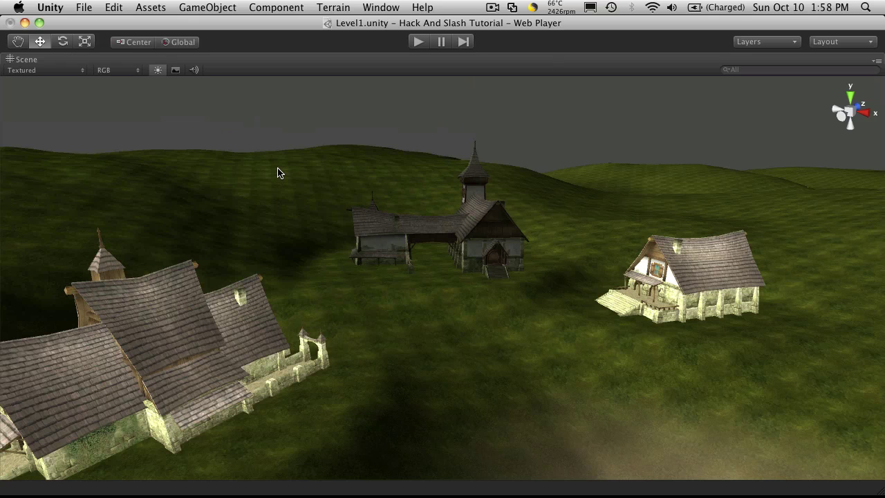
key("shift+space")
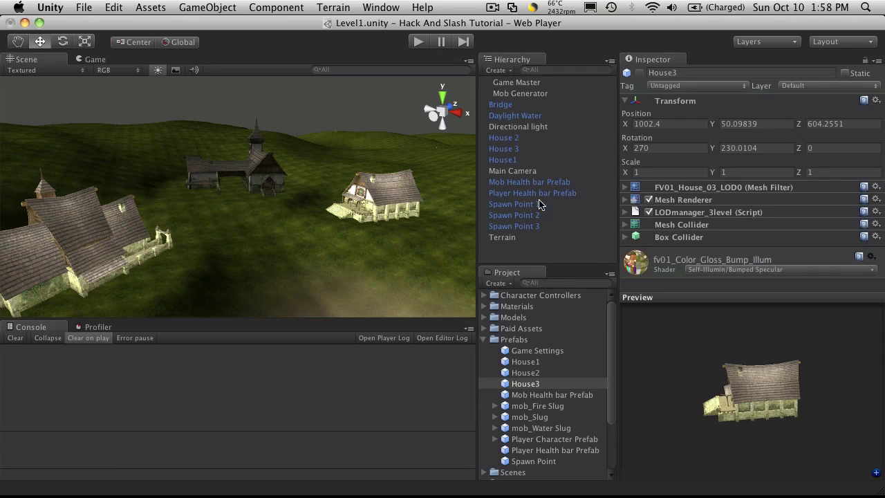
key("shift+space")
right_click_drag(546, 320, 528, 300)
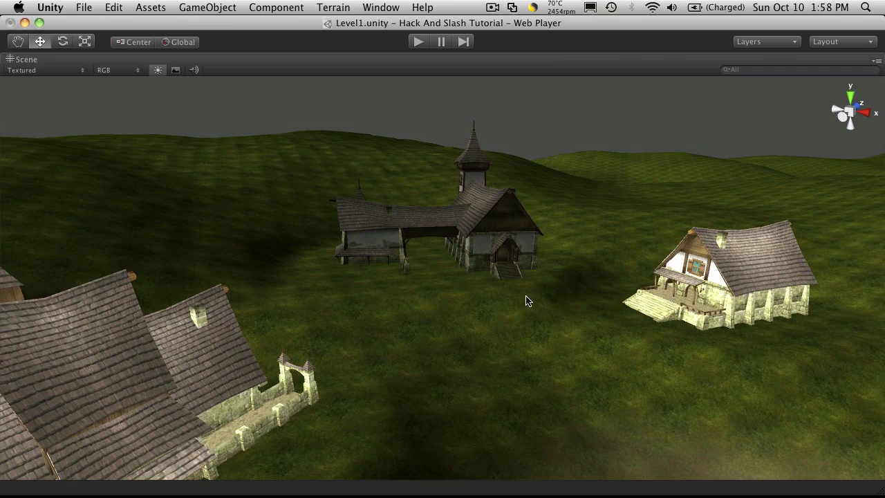
key("shift+space")
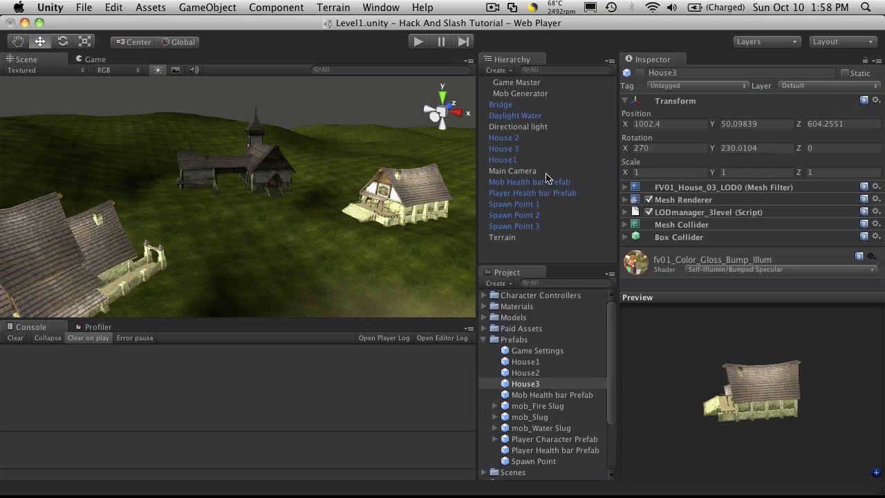
Create an empty GameObject named Starter Town and reset its position to 0, 0, 0
left_click(224, 7)
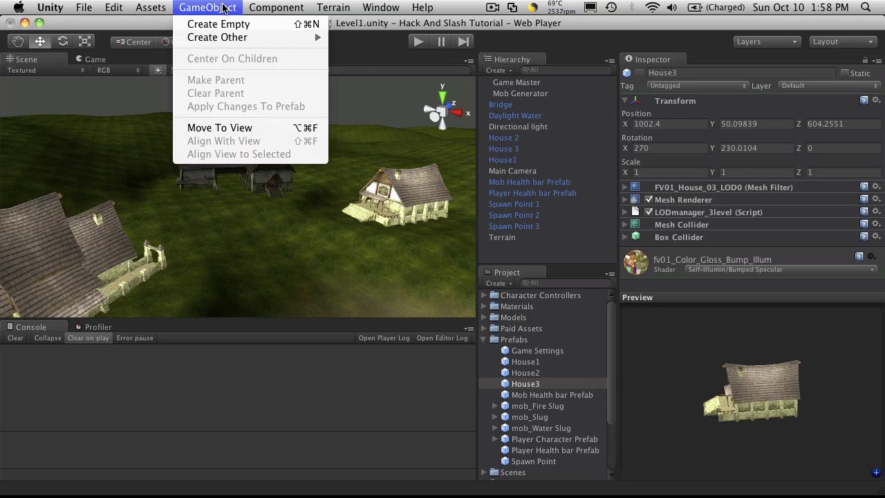
left_click(235, 26)
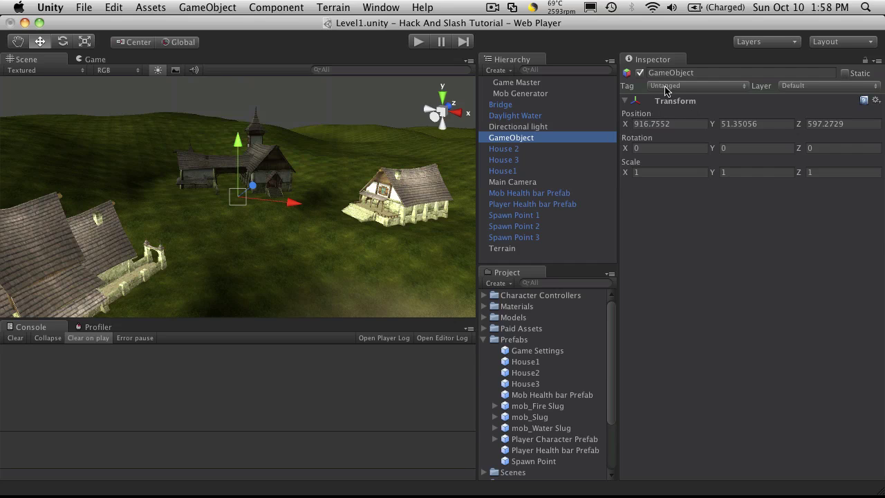
left_click(682, 74)
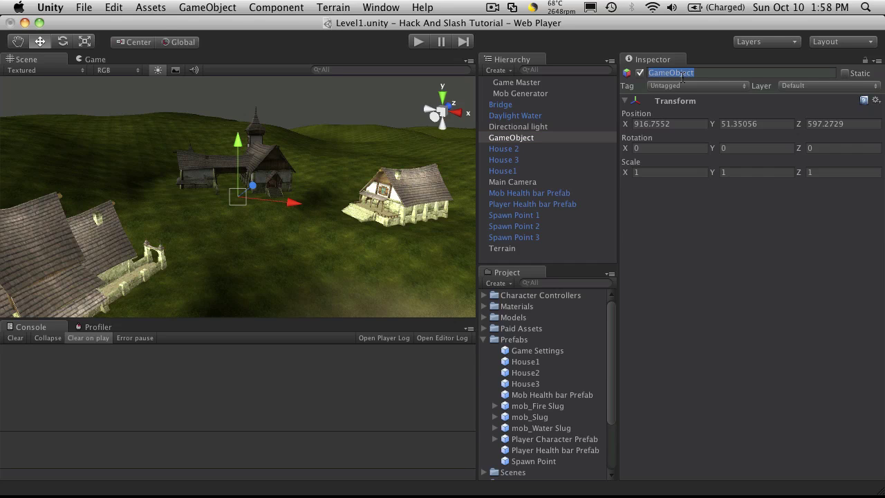
type("Starter Town")
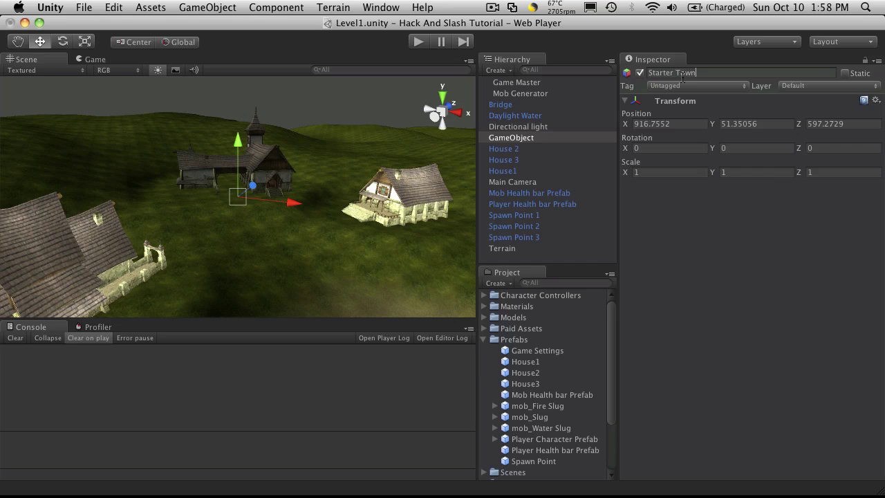
key("Return")
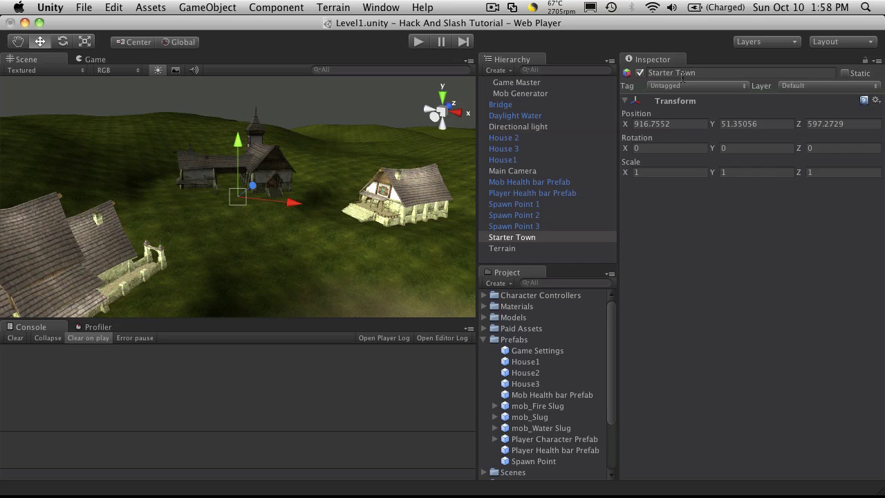
left_click(876, 100)
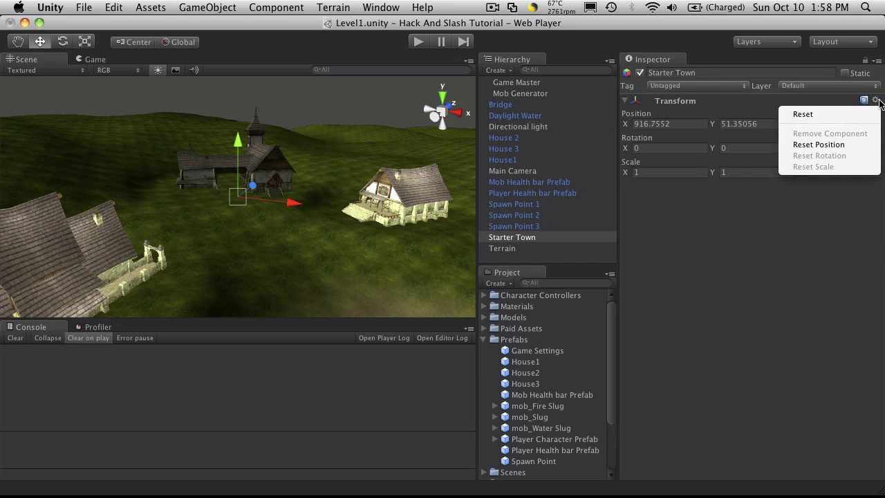
left_click(802, 113)
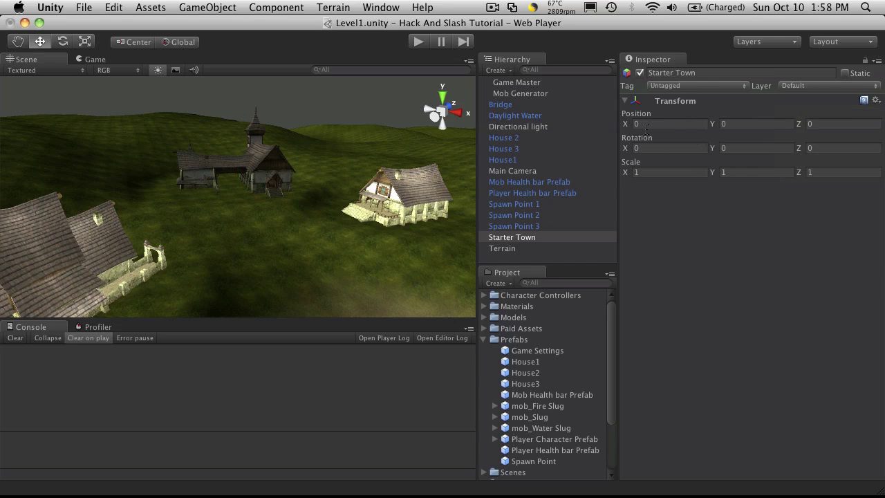
Select House1, House 3, House 2 and Bridge and drag them under Starter Town
left_click(510, 160)
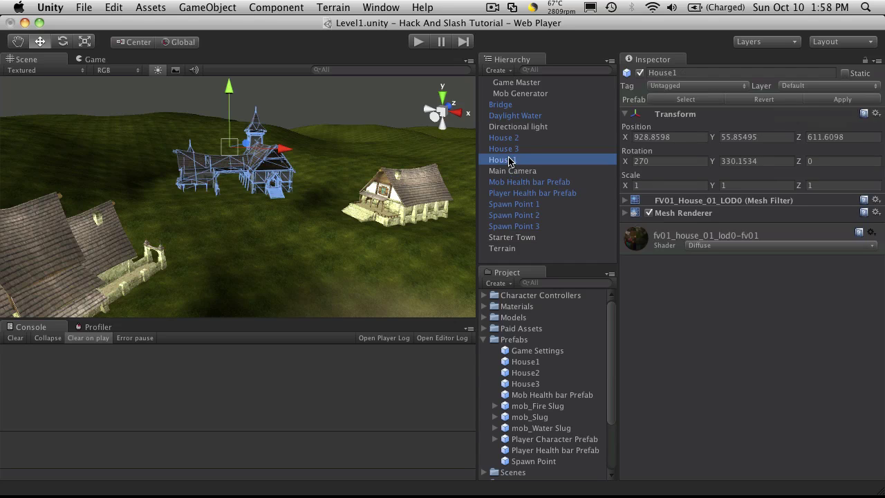
left_click(510, 160, "super")
left_click(510, 159, "super")
left_click(510, 148, "super")
left_click(510, 138, "super")
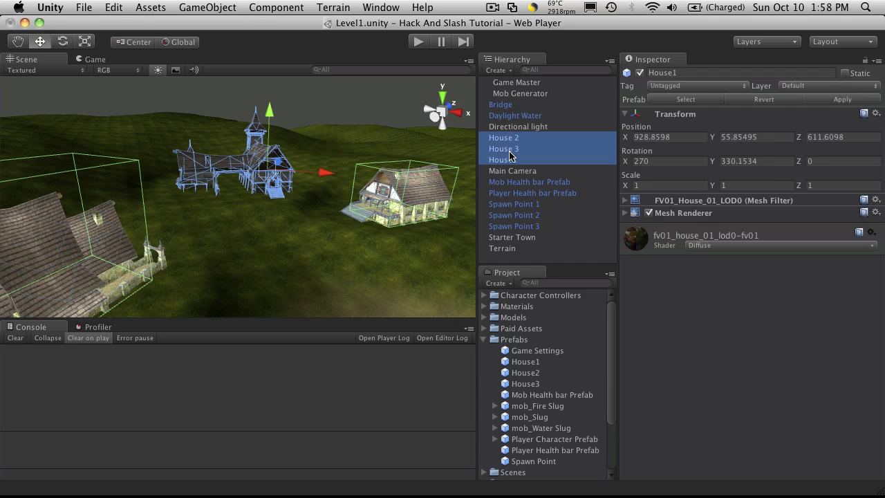
left_click(509, 105, "super")
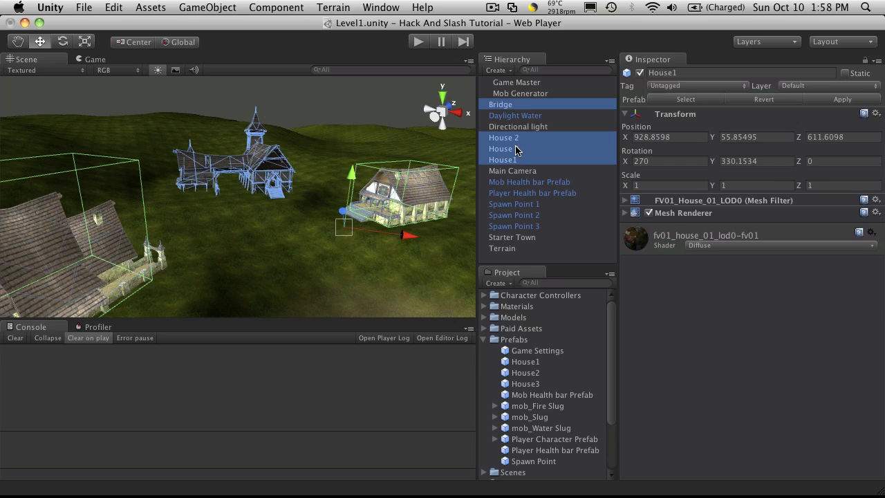
left_click_drag(508, 141, 512, 237)
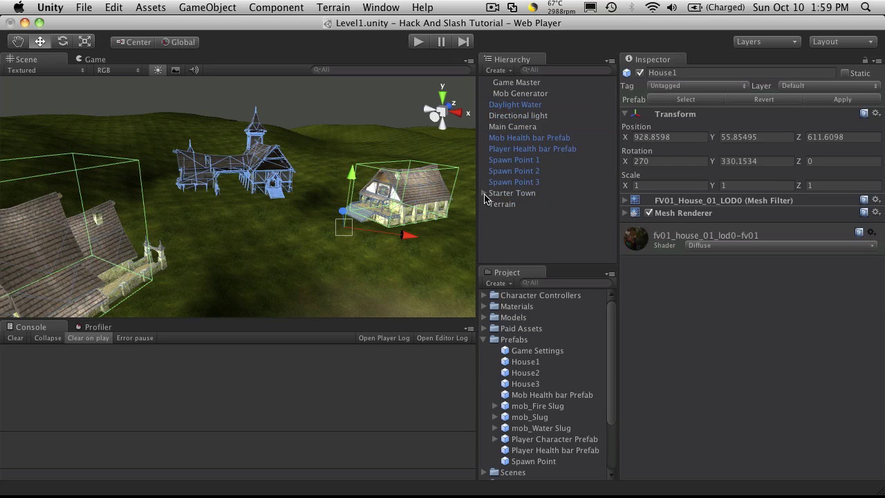
Frame the Starter Town group in the scene view and select it
left_click(484, 193)
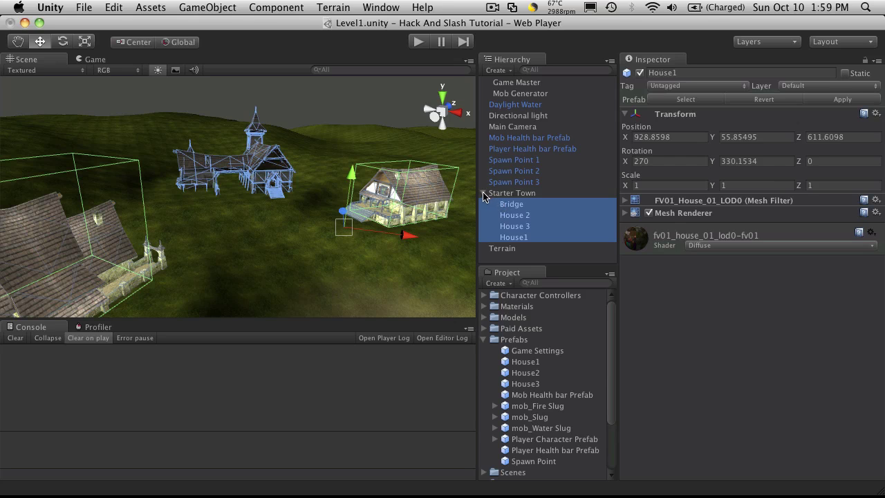
left_click(484, 196)
key("f")
left_click(505, 197)
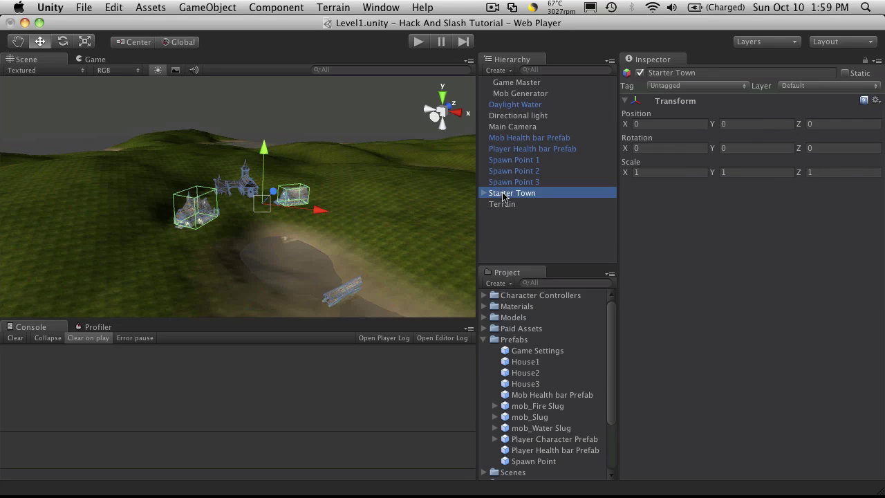
scroll(277, 211, "up", 2)
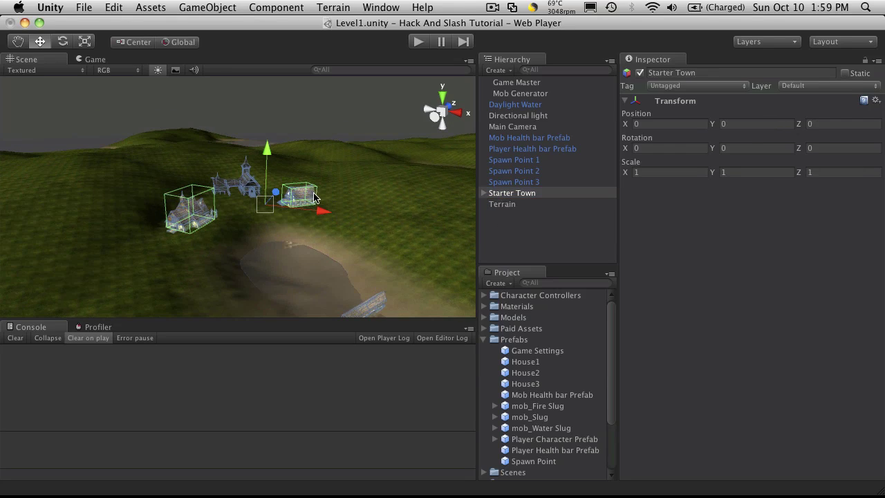
left_click(494, 192)
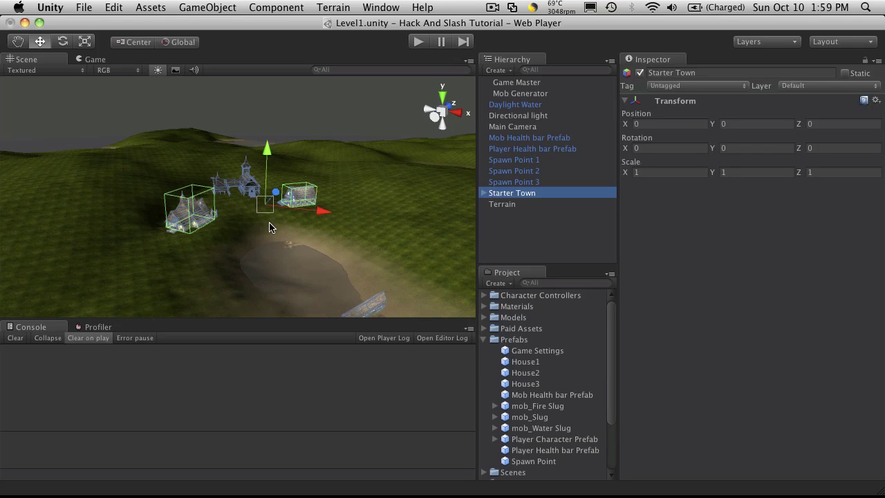
Test-move Starter Town along X, then undo so it stays at 0, 0, 0
left_click_drag(270, 227, 234, 168, "alt")
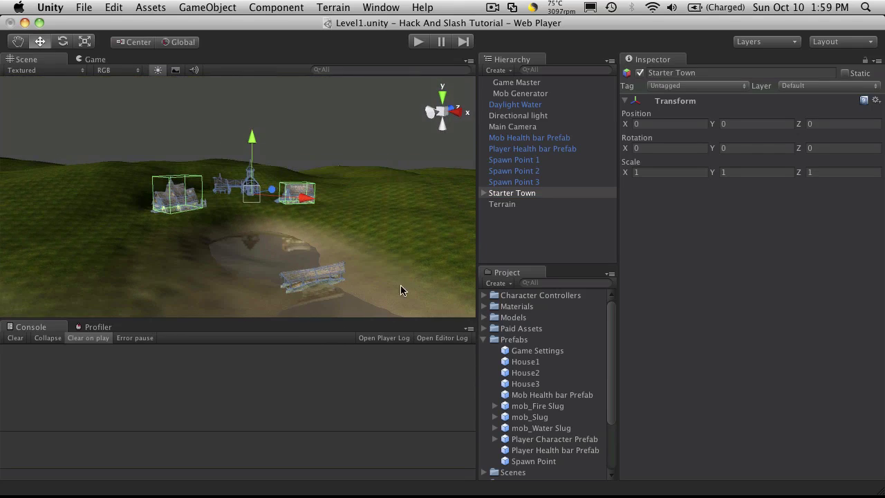
scroll(275, 227, "up", 3)
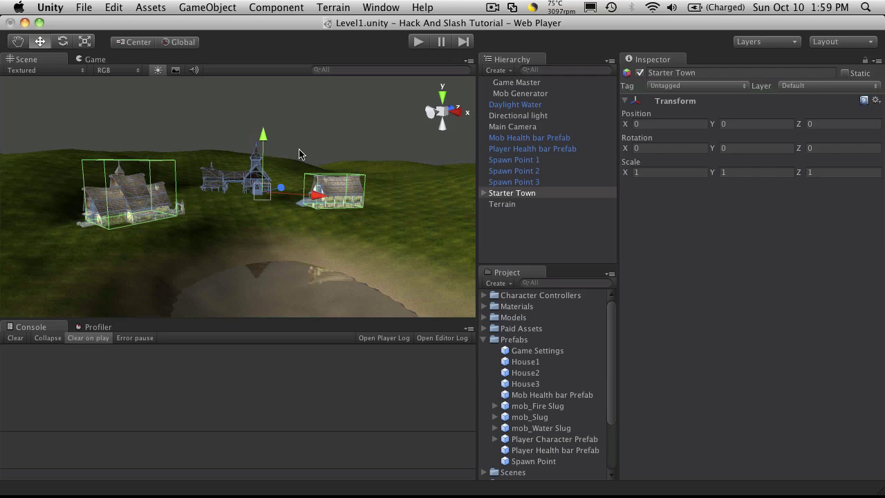
left_click_drag(314, 200, 269, 168)
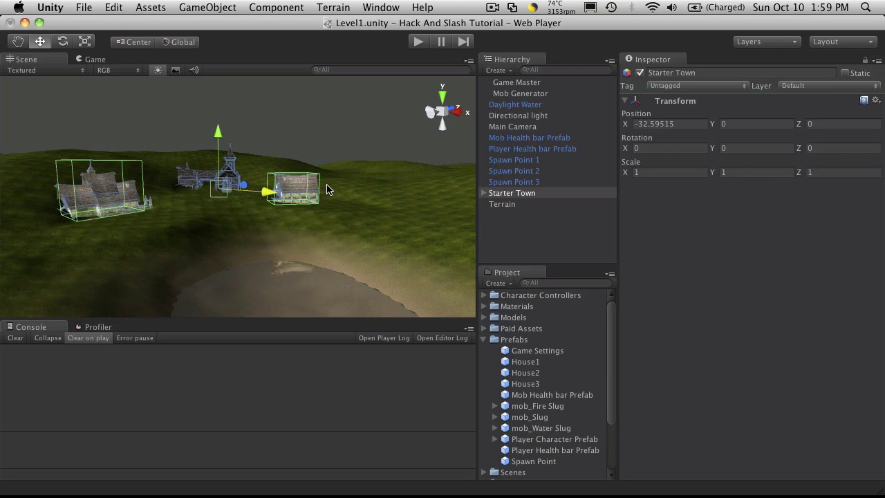
key("super+z")
mouse_move(353, 194)
left_mouse_down("alt")
mouse_move(344, 184)
mouse_move(533, 263)
mouse_move(825, 290)
mouse_move(547, 198)
mouse_move(325, 169)
mouse_move(403, 202)
mouse_move(359, 207)
left_mouse_up("alt")
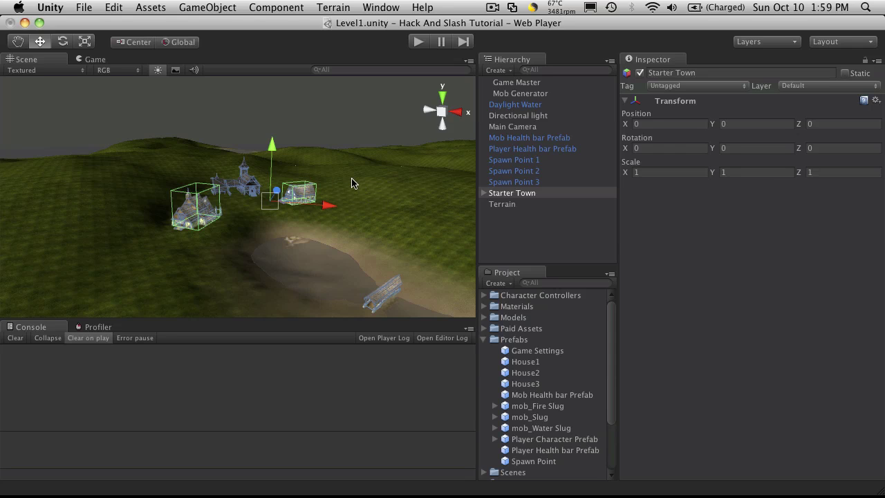
left_click_drag(348, 188, 253, 231, "alt")
left_click(419, 43)
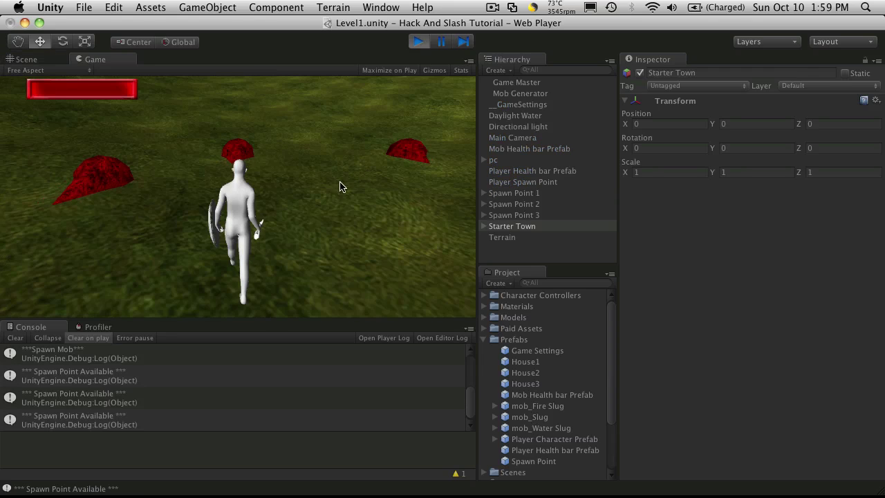
left_click(419, 43)
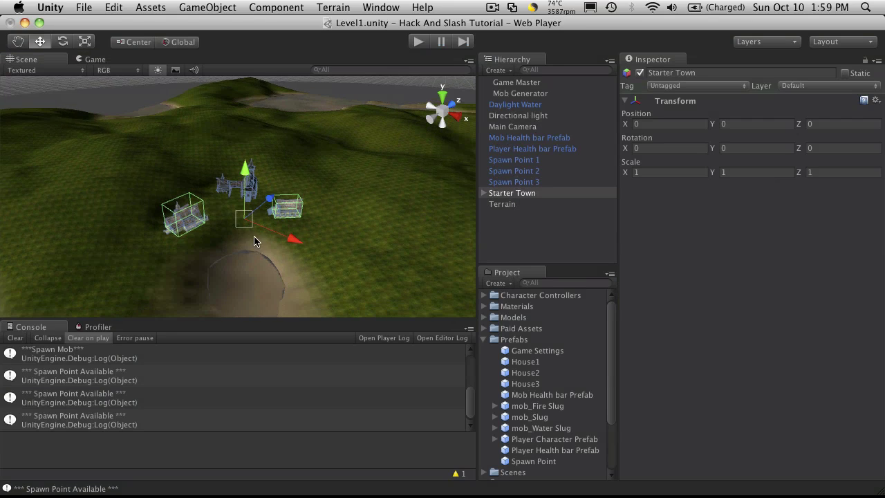
scroll(299, 233, "up", 3)
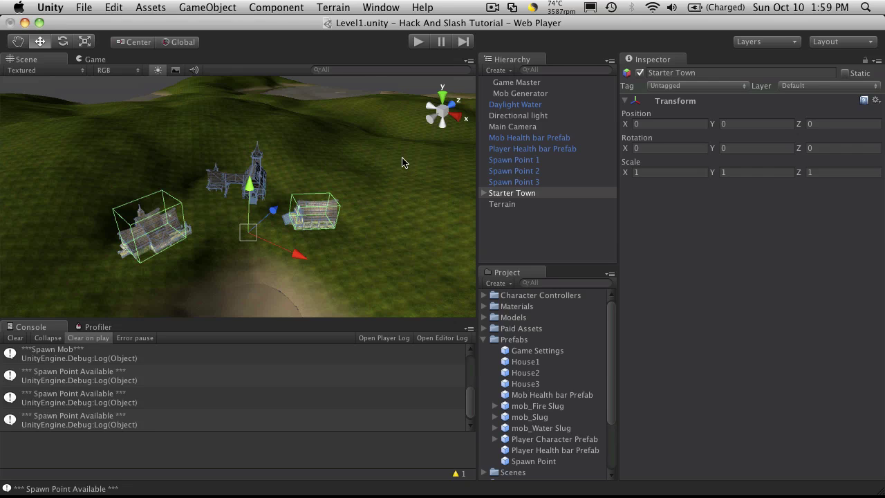
key("alt")
left_click_drag(261, 229, 135, 211, "alt")
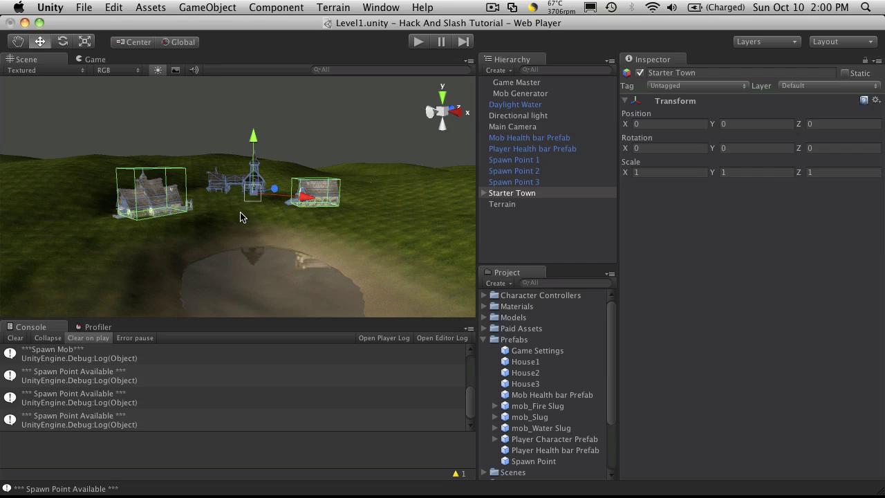
left_click_drag(233, 184, 252, 204, "alt")
scroll(265, 221, "up", 5)
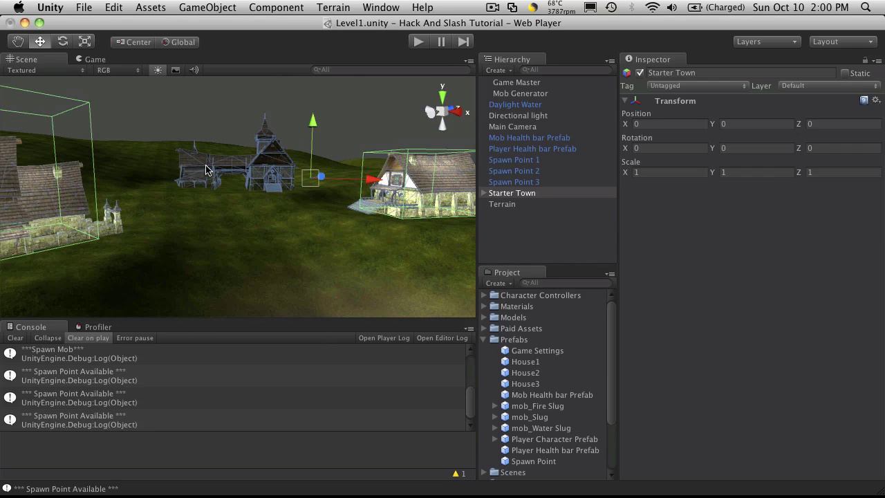
left_click_drag(348, 204, 395, 66, "alt")
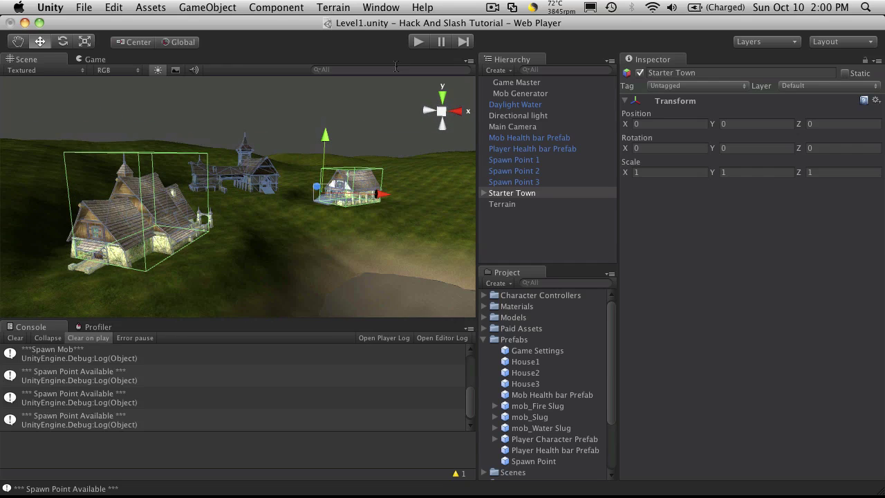
Create a new directional light and set its position to 0, 0, 0
left_click(215, 6)
mouse_move(247, 39)
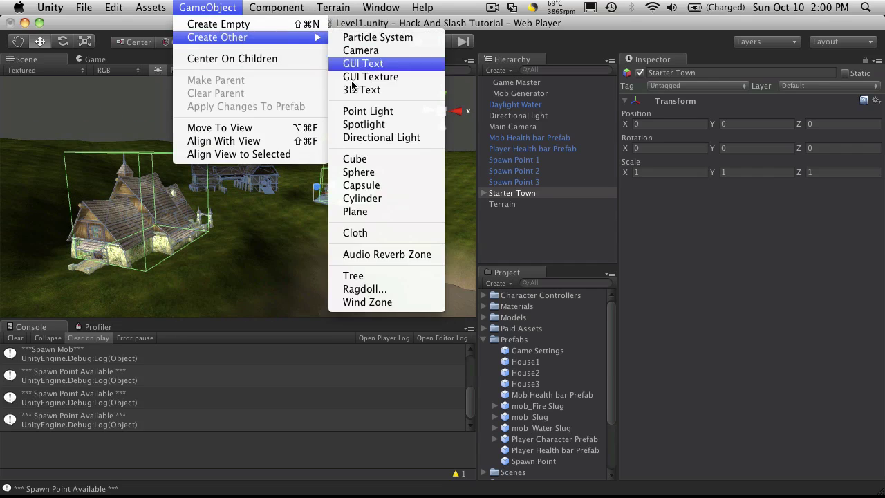
left_click(365, 138)
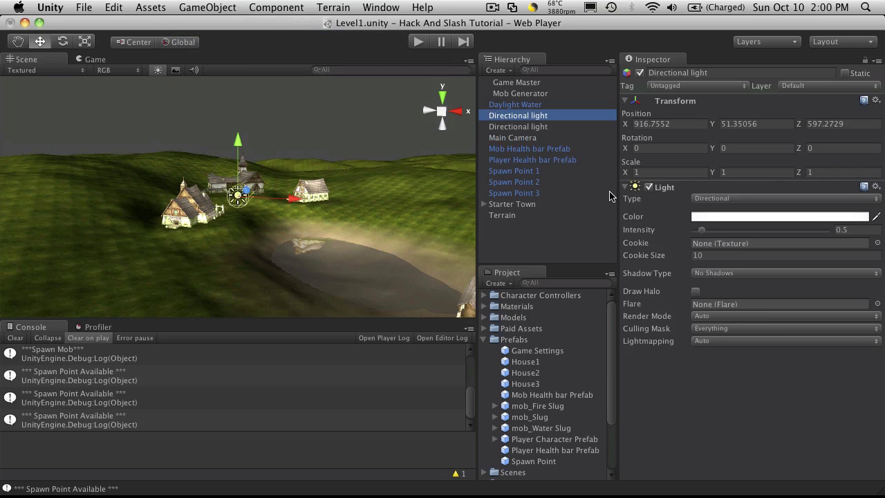
left_click(691, 123)
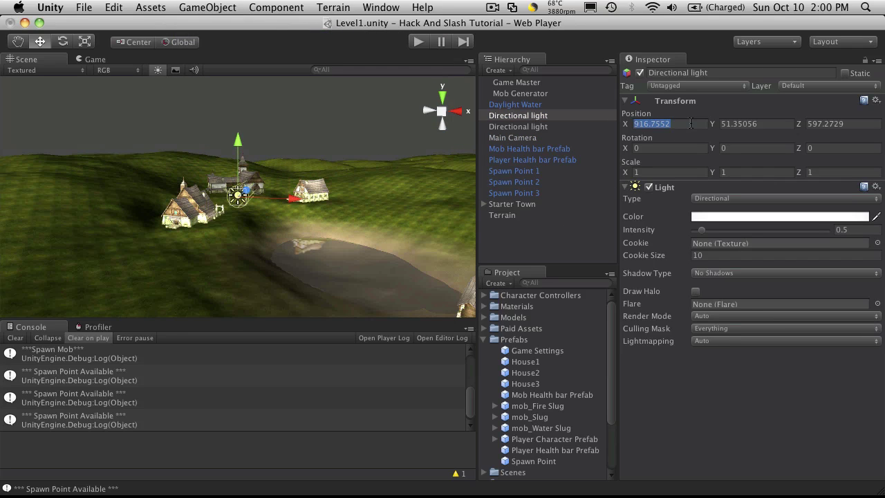
type("0")
key("Tab")
type("0")
key("Tab")
type("0")
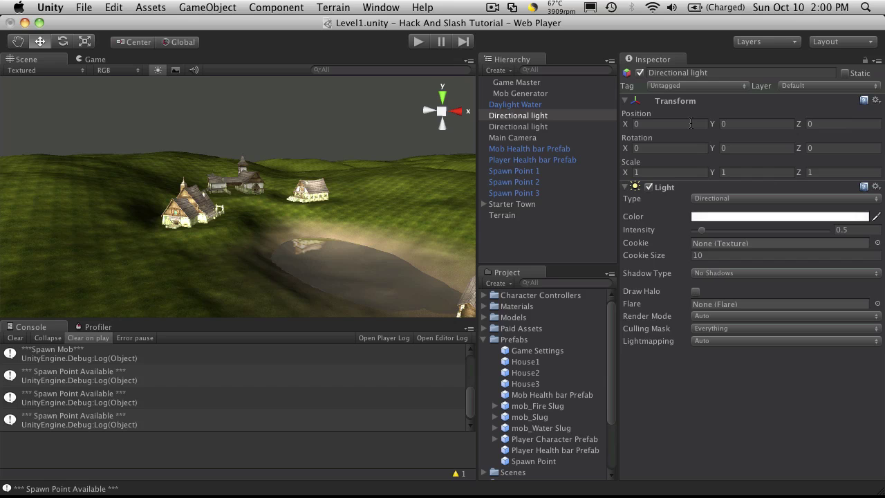
Rotate the new light to roughly 22, 34, 13 degrees
scroll(89, 237, "down", 3)
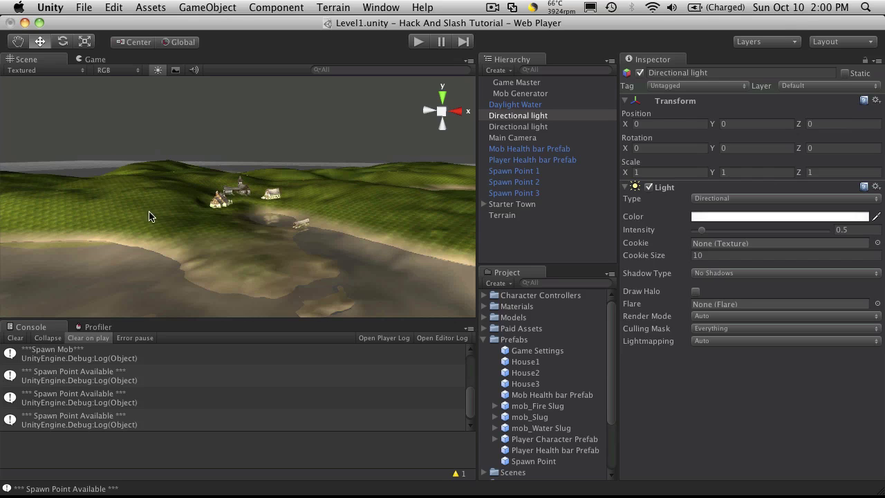
scroll(214, 224, "down", 3)
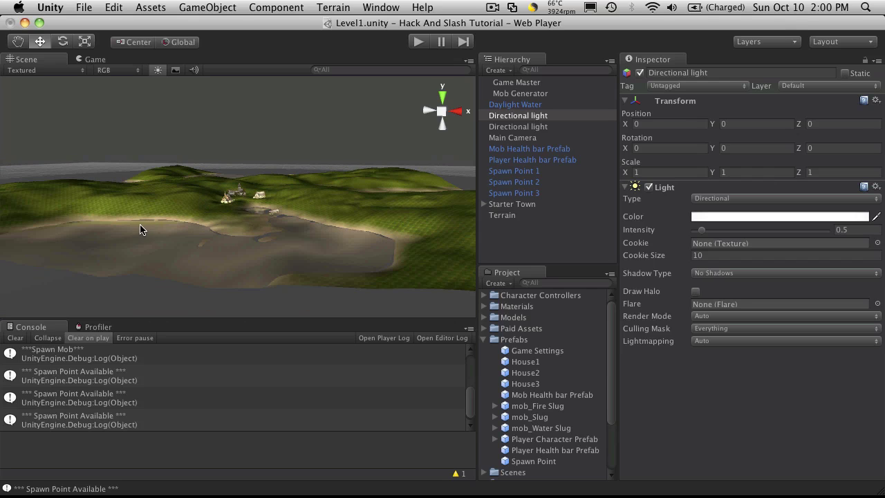
left_click(547, 250)
double_click(550, 115)
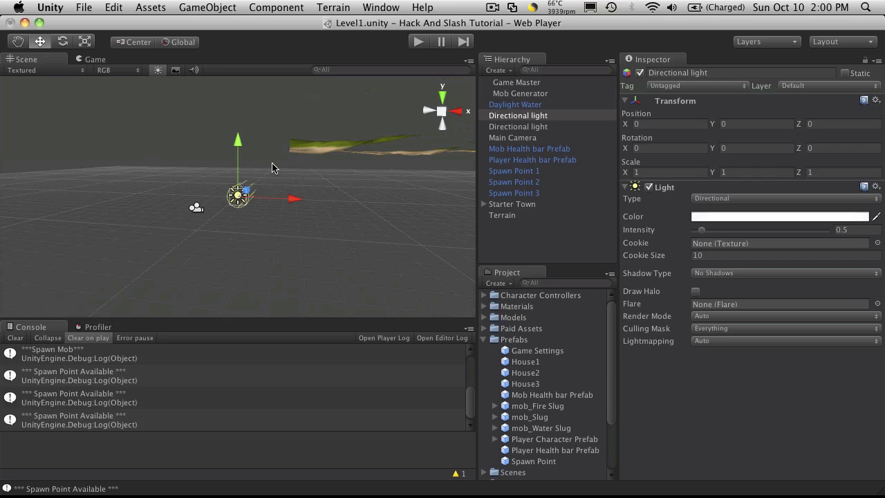
left_click_drag(272, 167, 210, 138, "alt")
left_click(62, 41)
left_click_drag(255, 202, 366, 204)
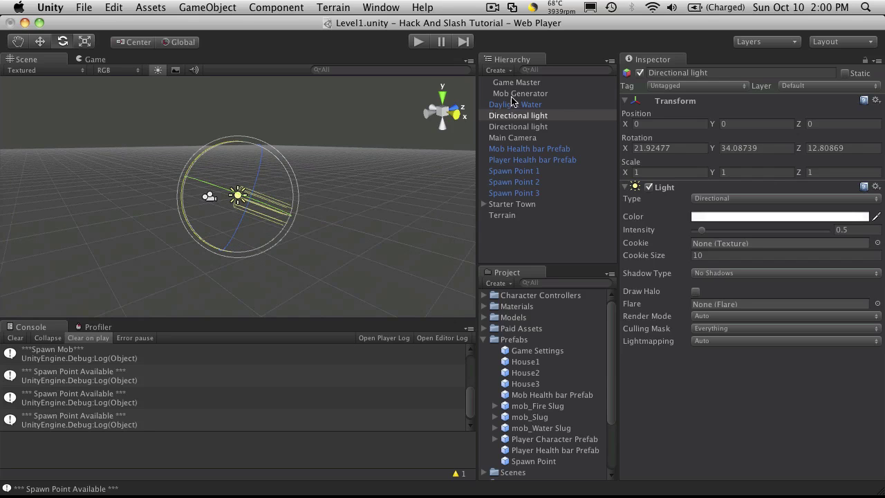
Select Starter Town instead of the light and frame it in the scene view
left_click(553, 252)
left_click(528, 205)
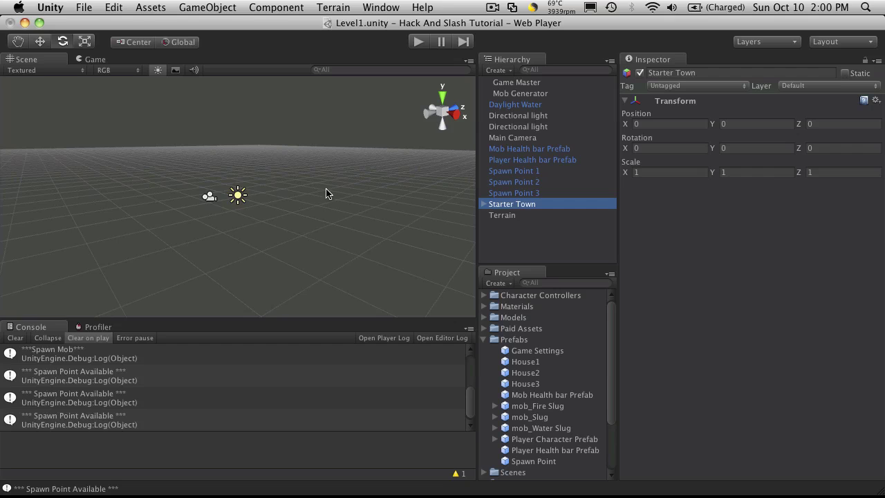
key("f")
left_click_drag(294, 192, 366, 196, "alt")
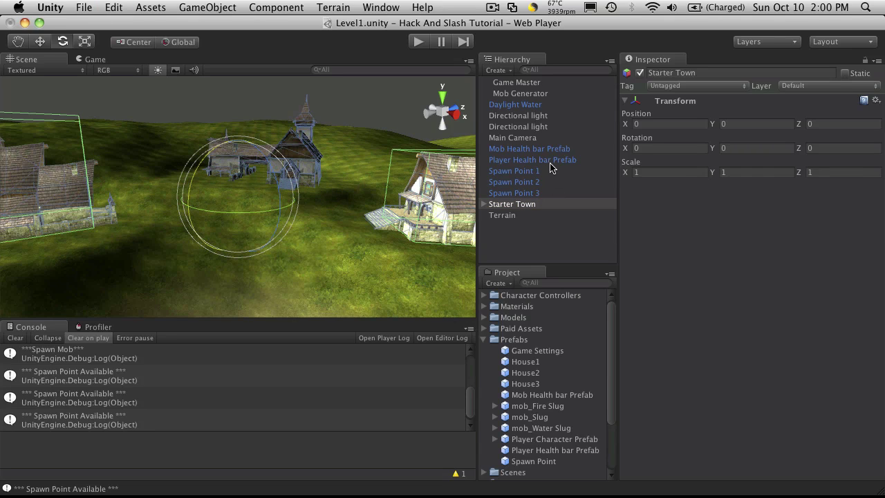
left_click(521, 205)
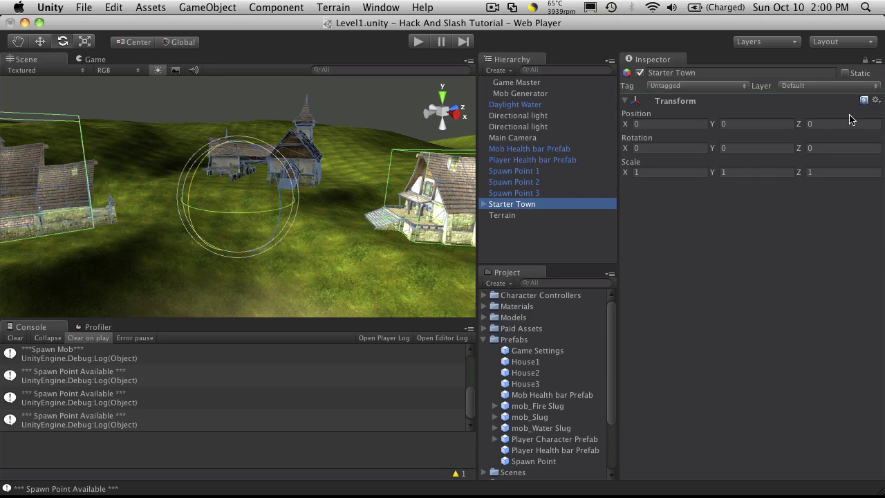
Make Starter Town and all its children static, confirming the Bridge is static
left_click(845, 72)
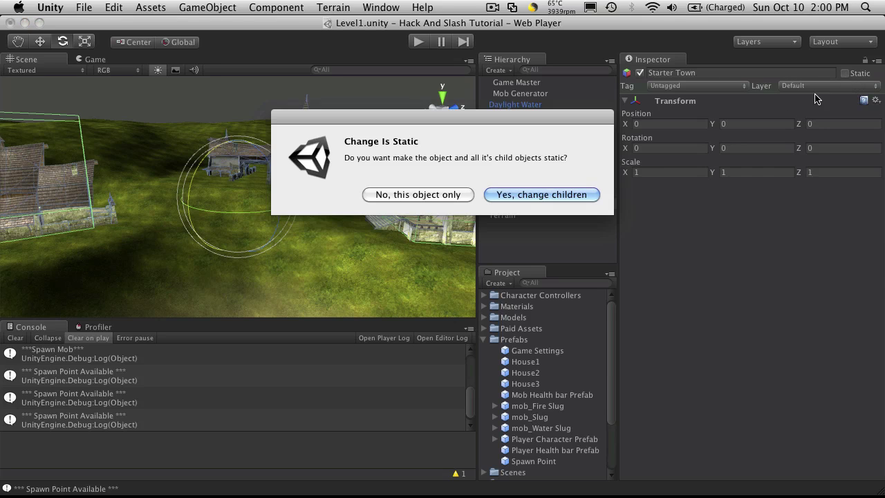
left_click(557, 193)
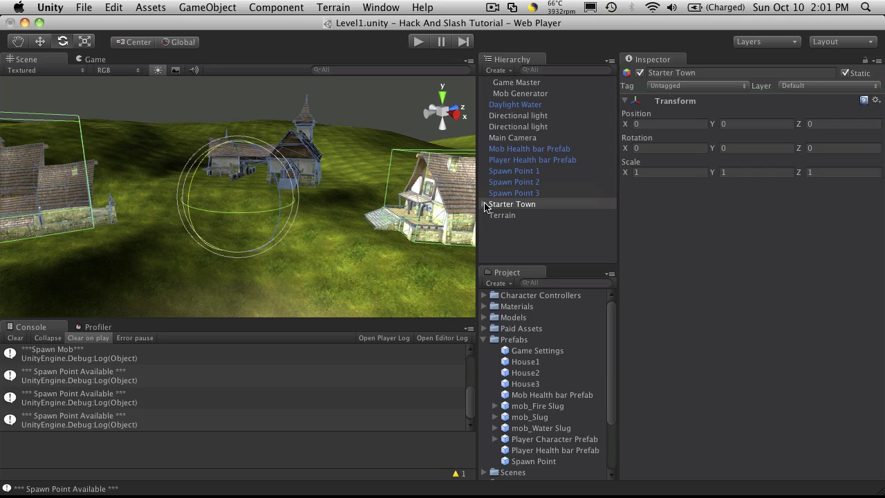
left_click(484, 204)
left_click(503, 216)
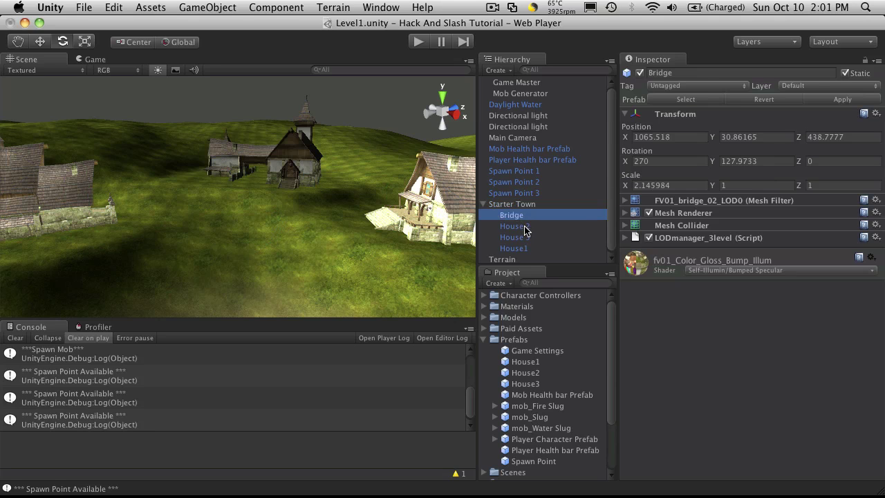
left_click(484, 204)
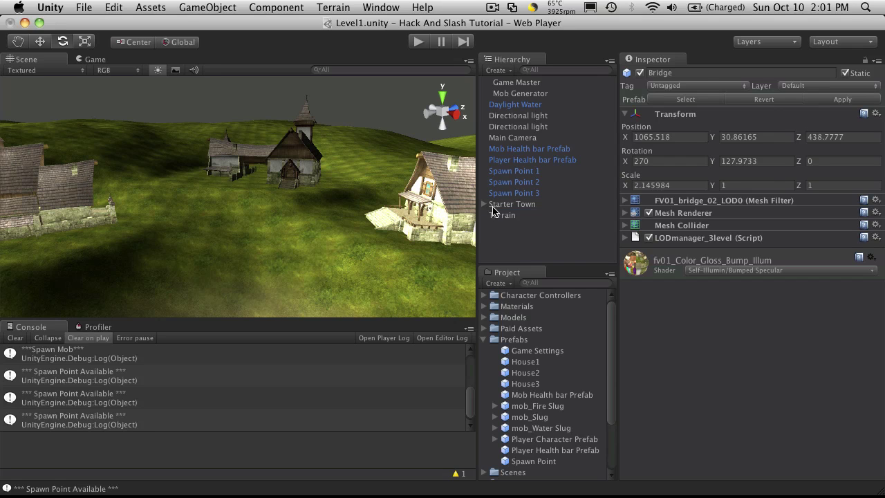
left_click_drag(263, 153, 336, 179, "alt")
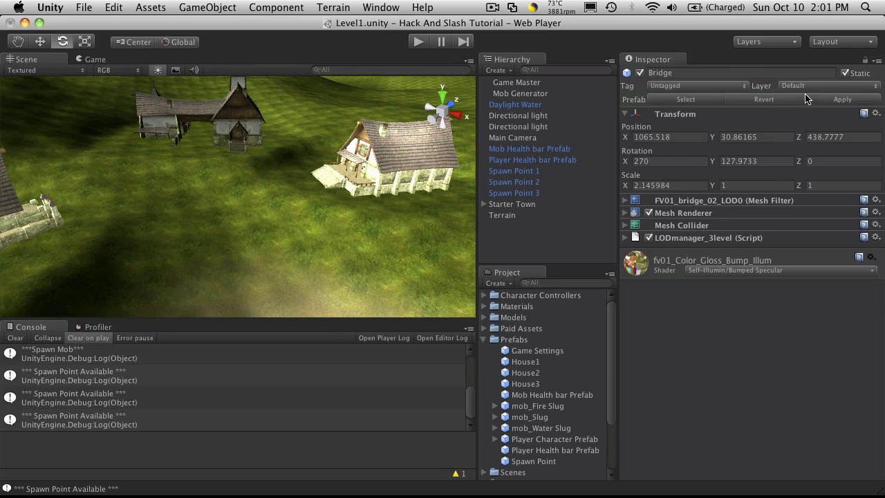
left_click_drag(250, 172, 249, 202, "alt")
Delete the duplicate second directional light
scroll(248, 202, "up", 2)
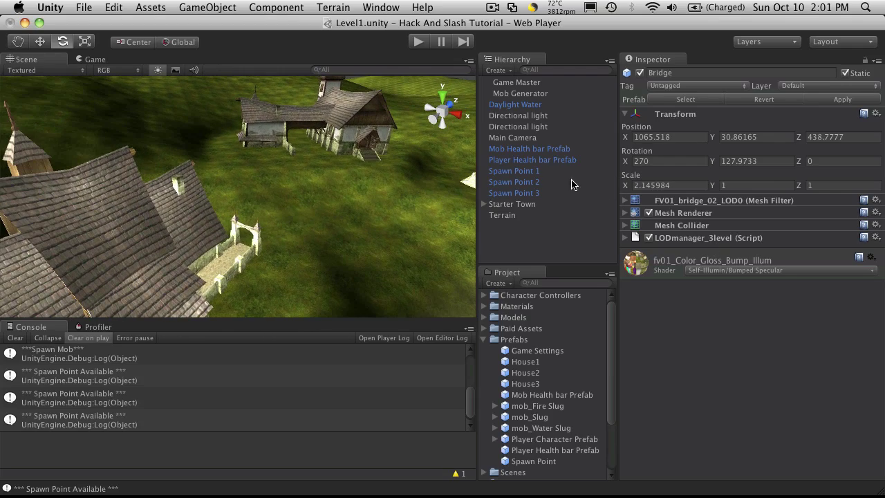
left_click(528, 119)
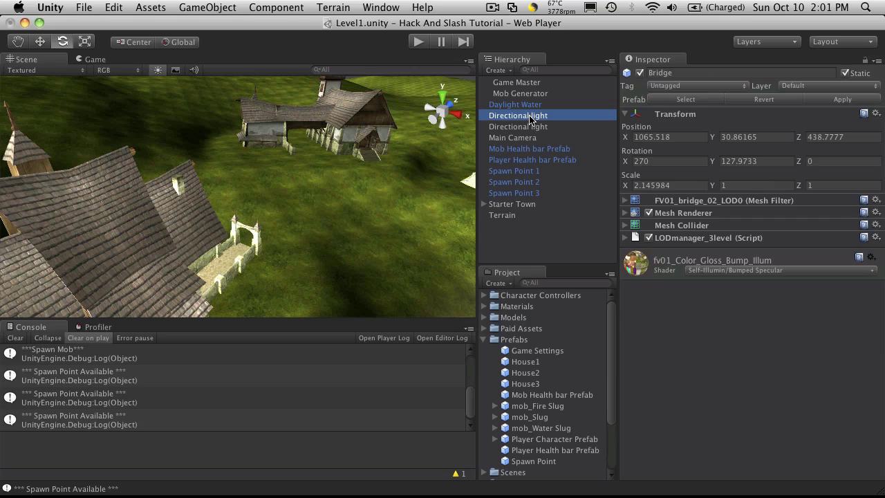
left_click(557, 127)
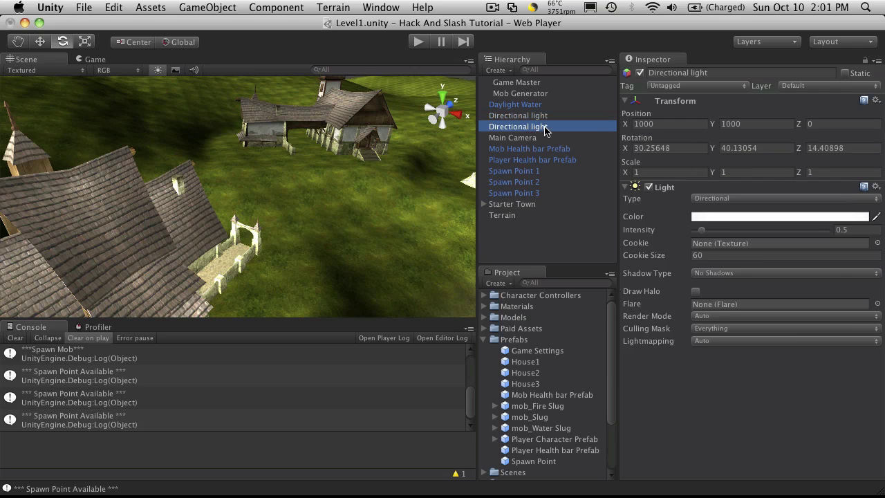
key("super+BackSpace")
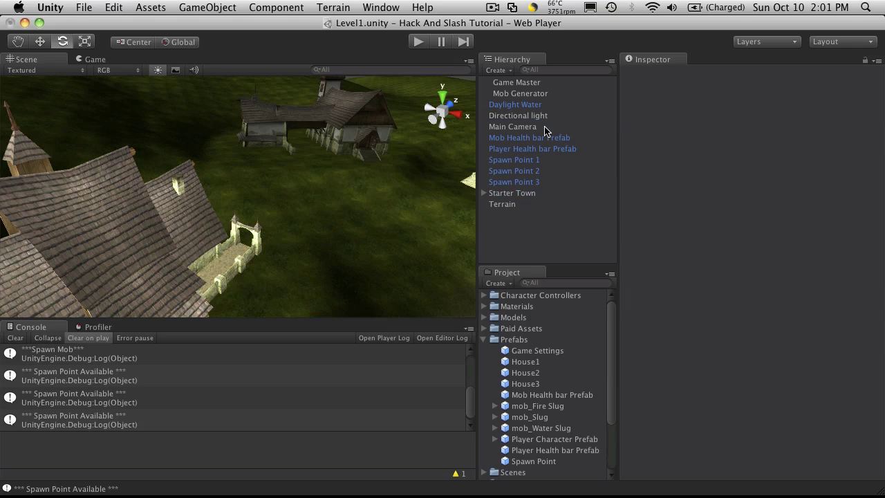
Change the remaining directional light's colour to pale yellow
left_click(524, 117)
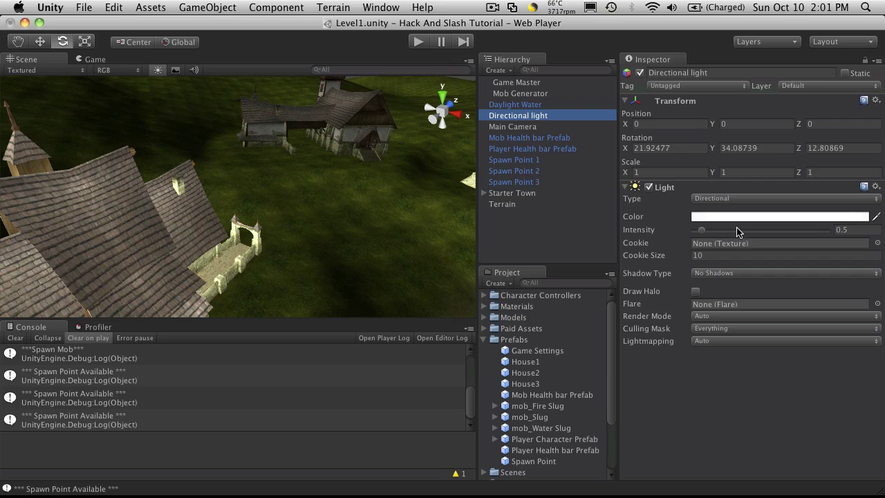
left_click(714, 217)
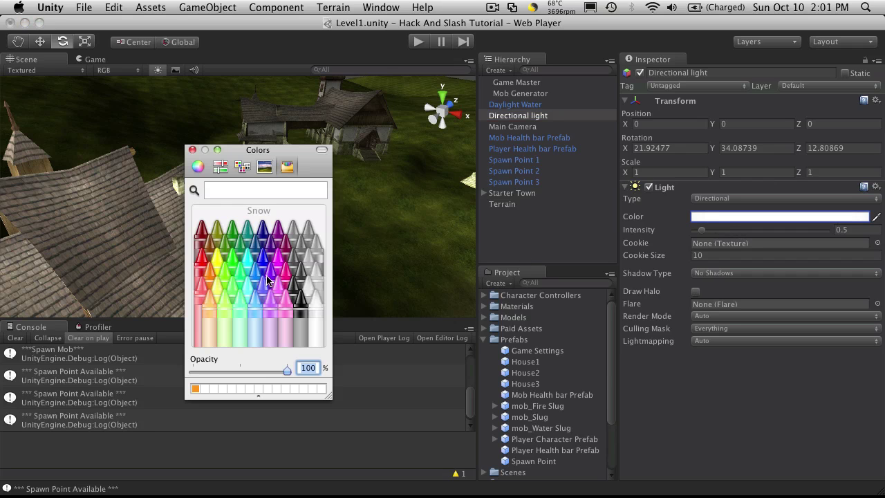
left_click(217, 285)
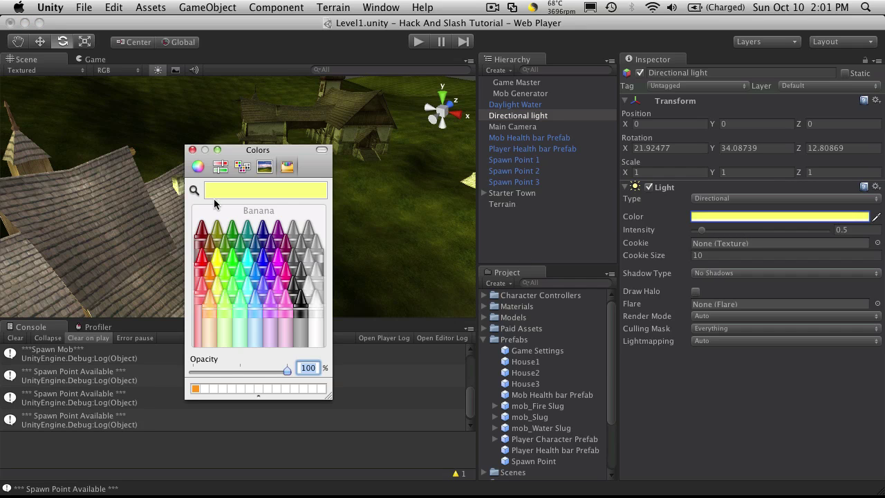
left_click(193, 150)
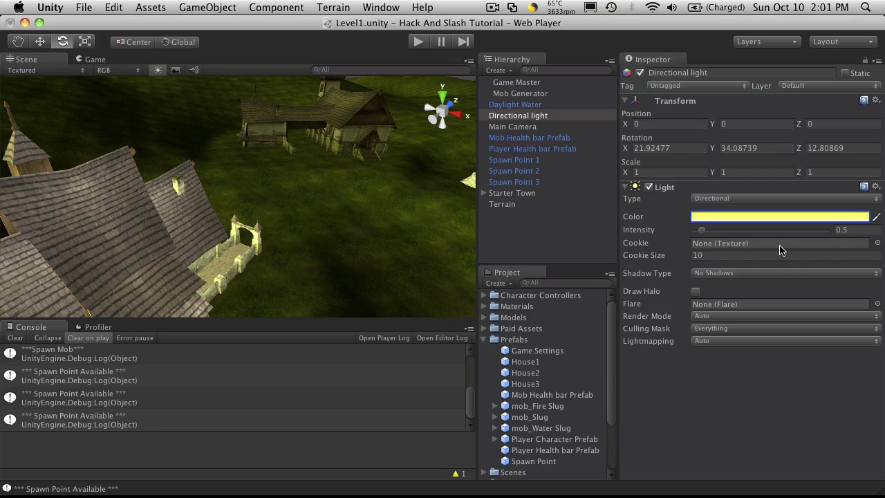
Set the light's Shadow Type to Soft Shadows after briefly trying Hard Shadows
left_click(717, 274)
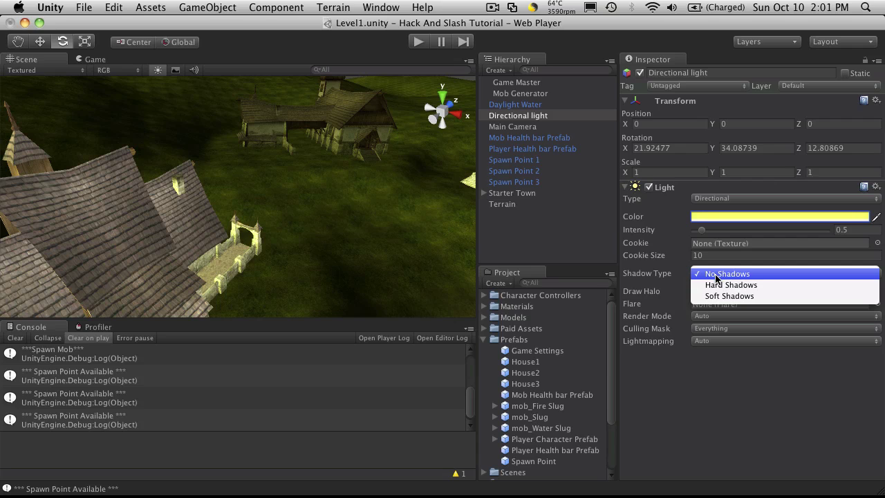
left_click(780, 296)
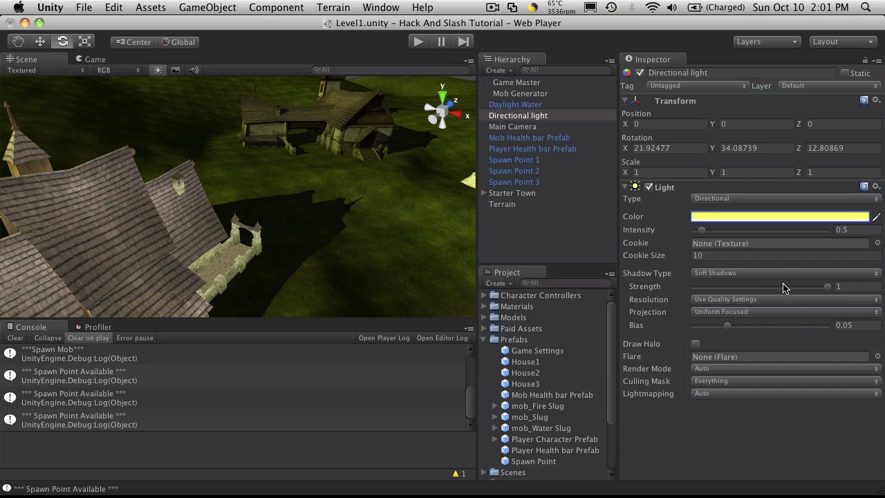
left_click(782, 273)
left_click(778, 264)
left_click(722, 274)
left_click(740, 285)
Frame the yellow light and keep its Type set to Directional
double_click(499, 116)
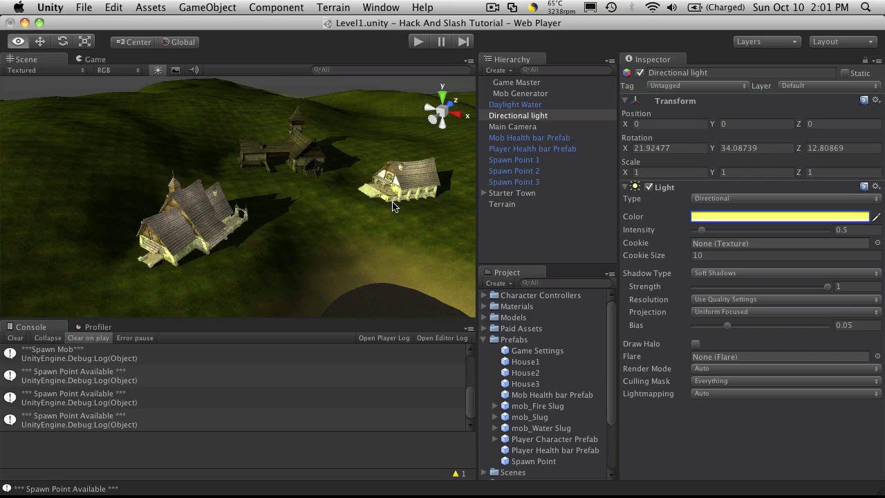
left_click_drag(393, 206, 286, 194, "alt")
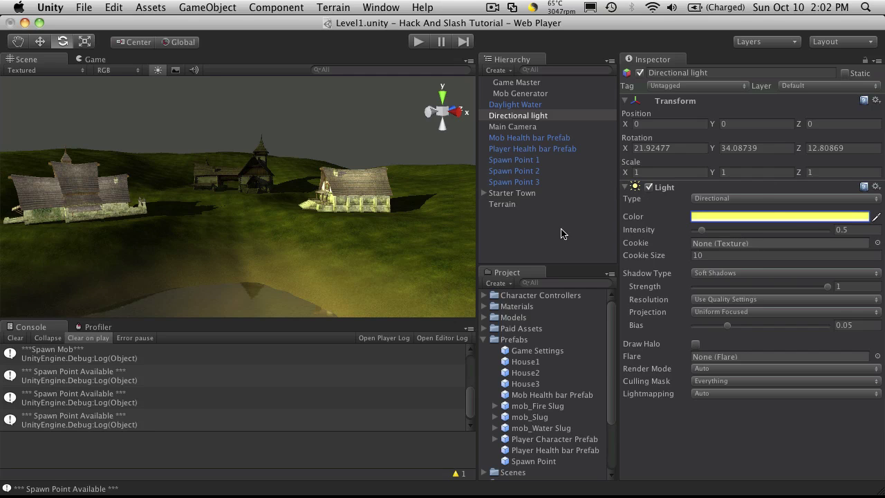
left_click(758, 200)
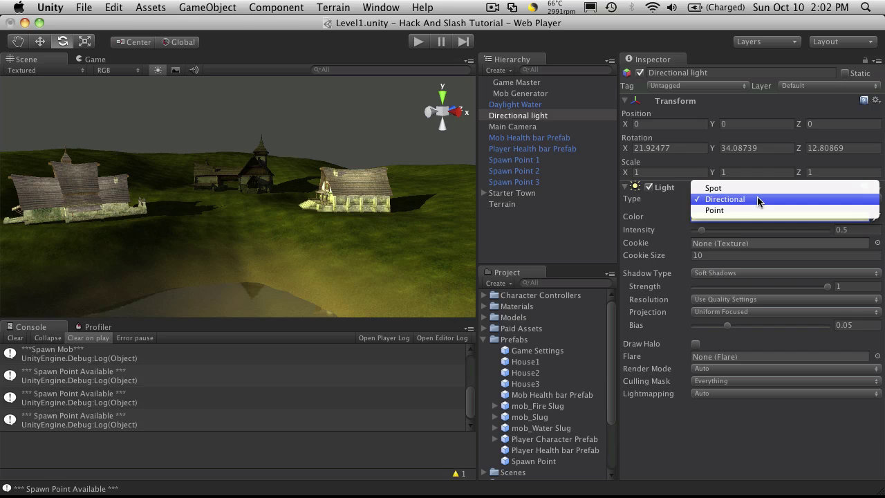
left_click(674, 446)
Save the Level1 scene with Cmd+S and orbit around the village
key("super+s")
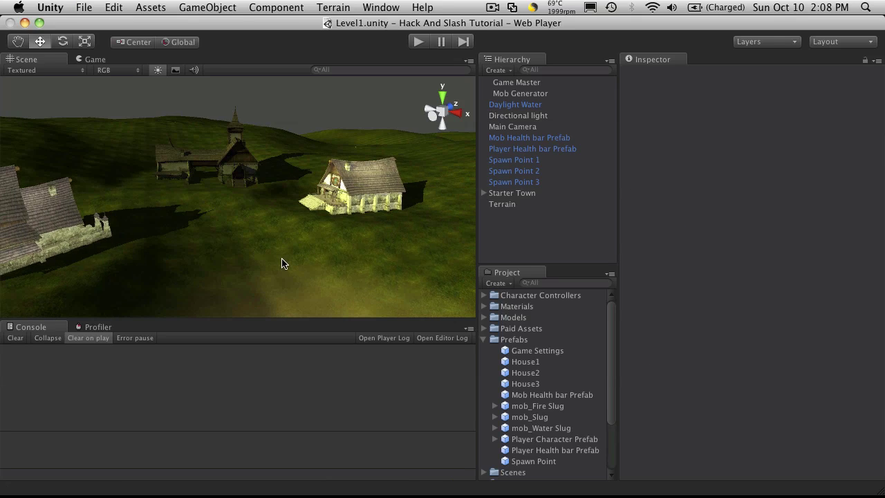
left_click_drag(281, 263, 245, 270, "alt")
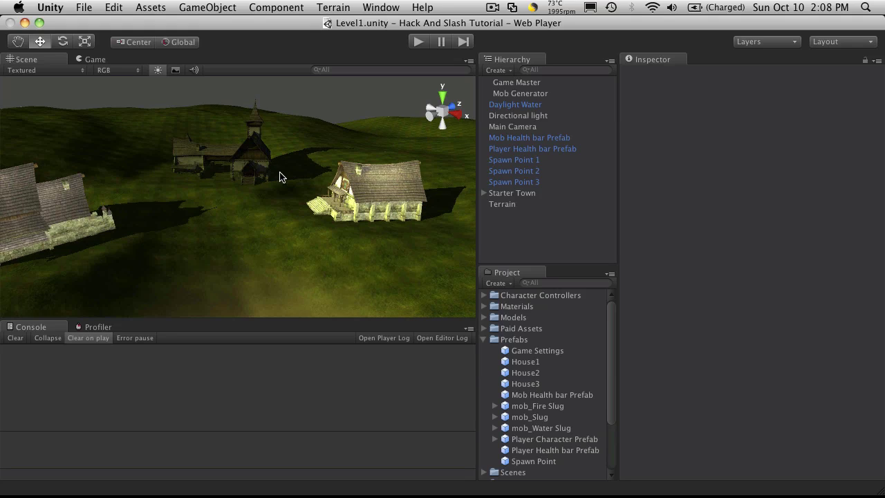
left_click_drag(213, 242, 228, 194, "alt")
On the Terrain, apply the Terrain Toolkit procedural cliff and grass texture
left_click(505, 204)
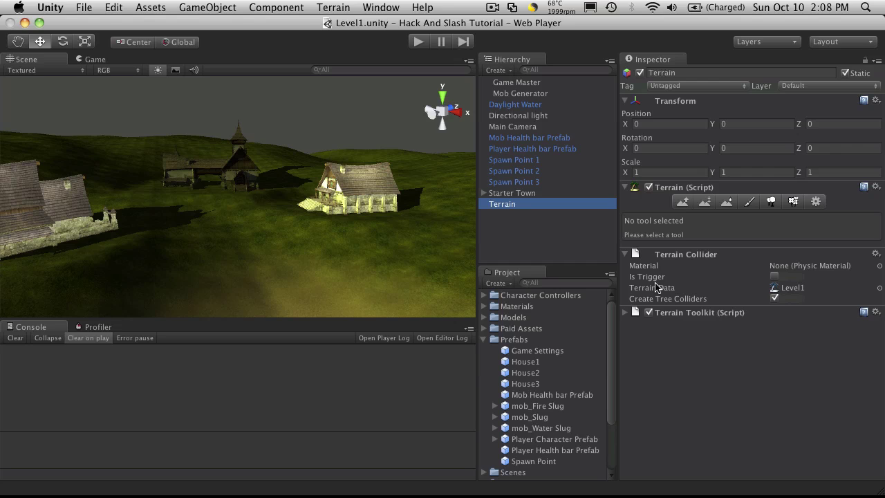
left_click(626, 254)
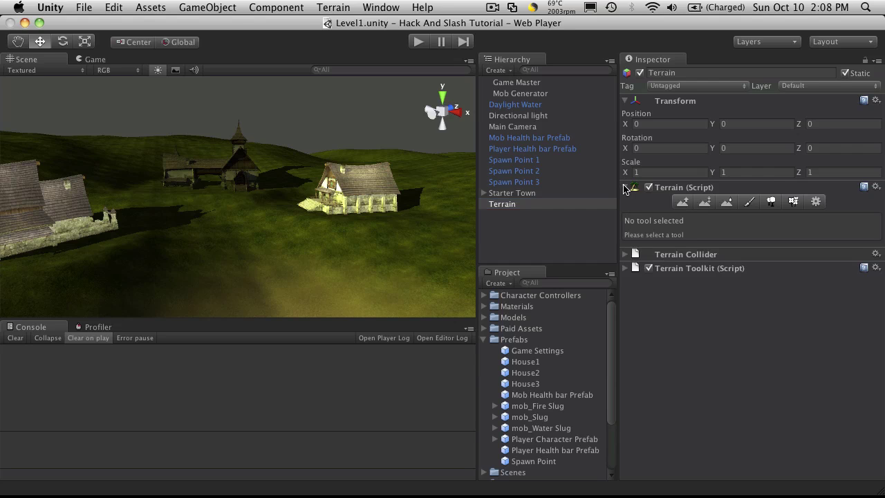
left_click(626, 188)
left_click(626, 213)
scroll(713, 294, "down", 1)
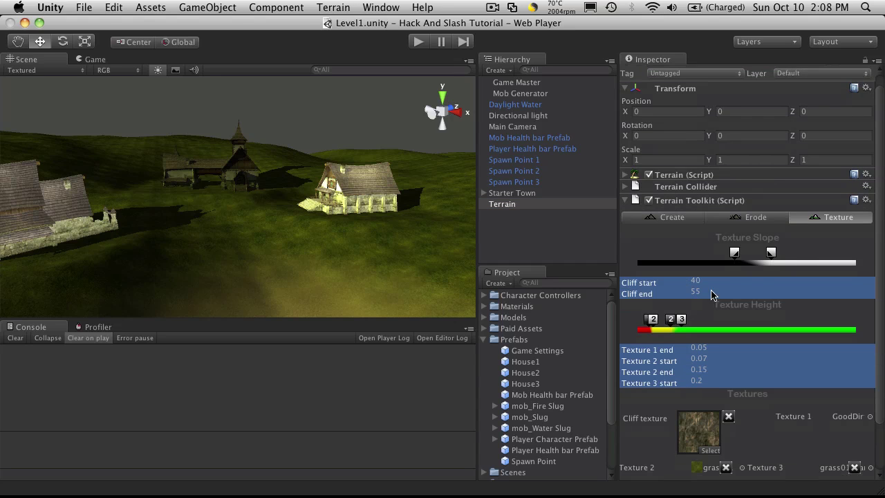
scroll(754, 365, "down", 3)
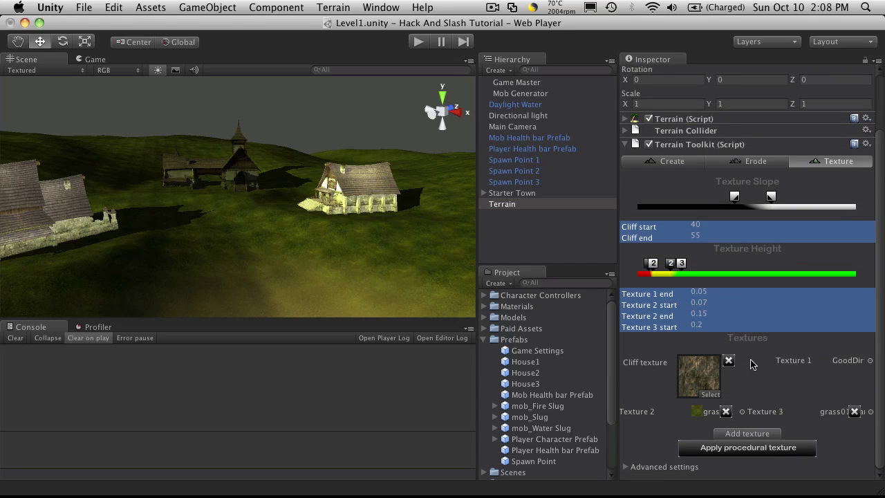
left_click(735, 451)
left_click_drag(398, 250, 334, 233, "alt")
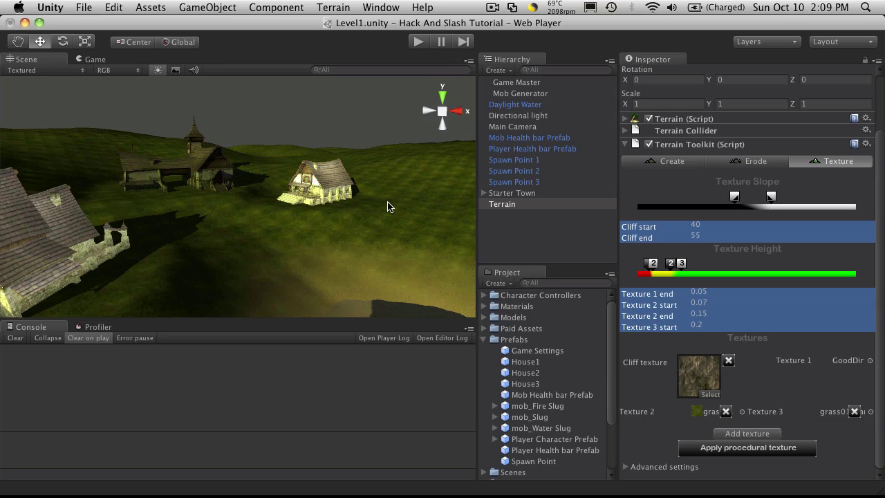
left_click_drag(190, 253, 250, 182, "alt")
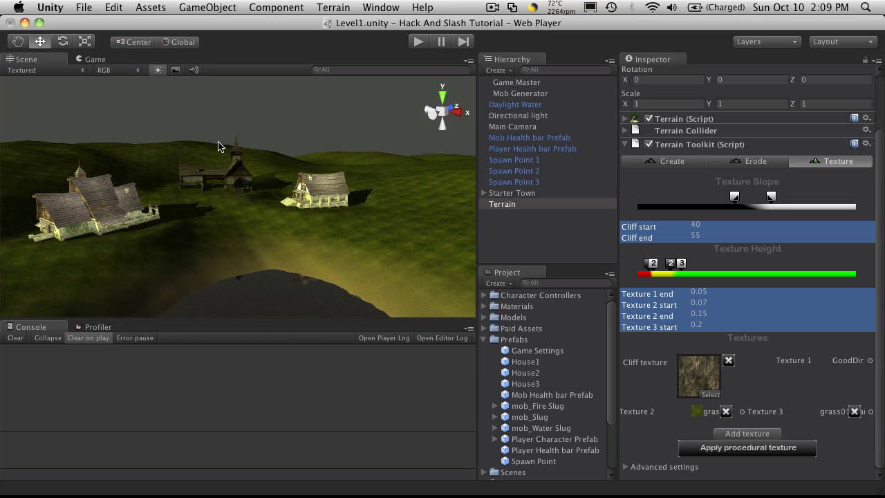
Reapply the procedural terrain texture and orbit to inspect the yellow-lit village
left_click(758, 455)
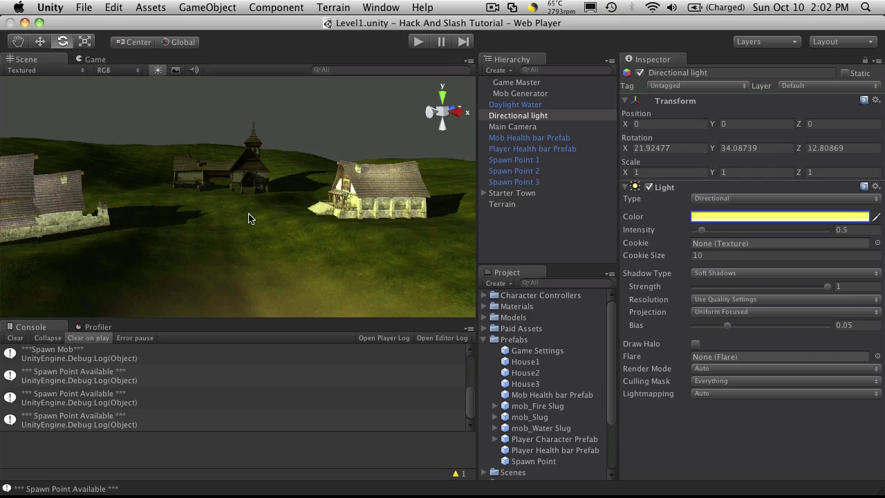
left_click_drag(251, 217, 307, 231, "alt")
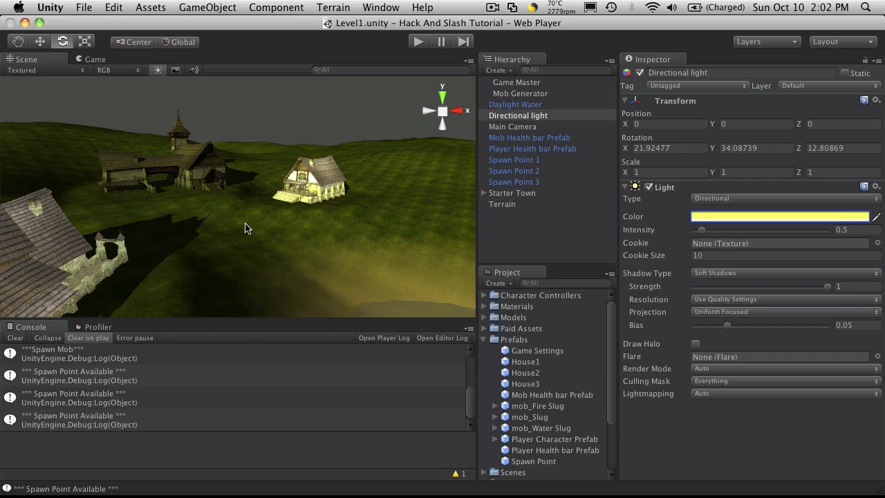
left_click_drag(367, 188, 253, 222, "alt")
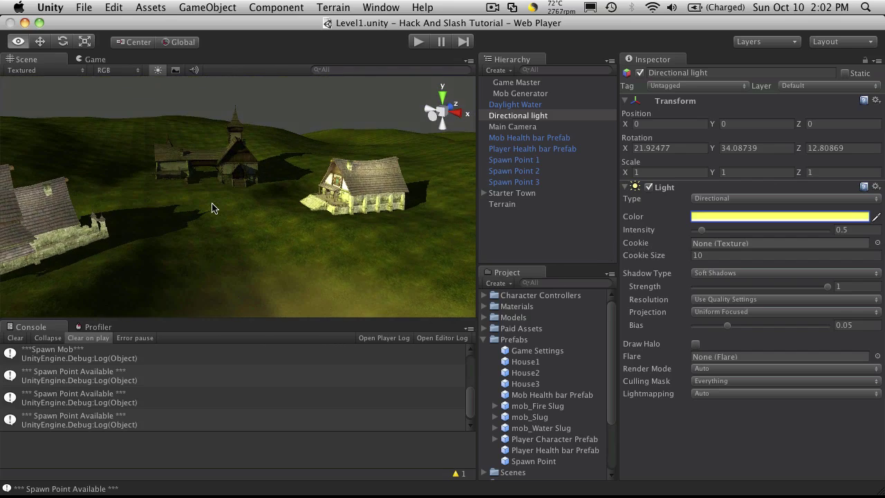